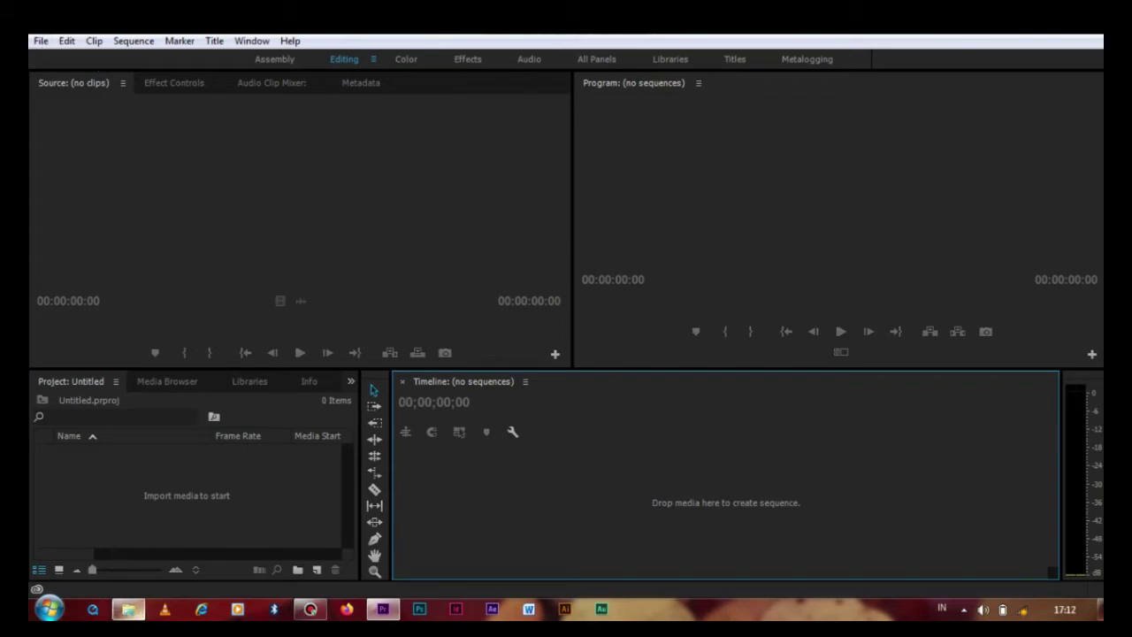
# - Import VID_20190930_172531.mp4 from D:\DATA gua\Documents into the empty project
pyautogui.click(128, 609)
pyautogui.click(383, 610)
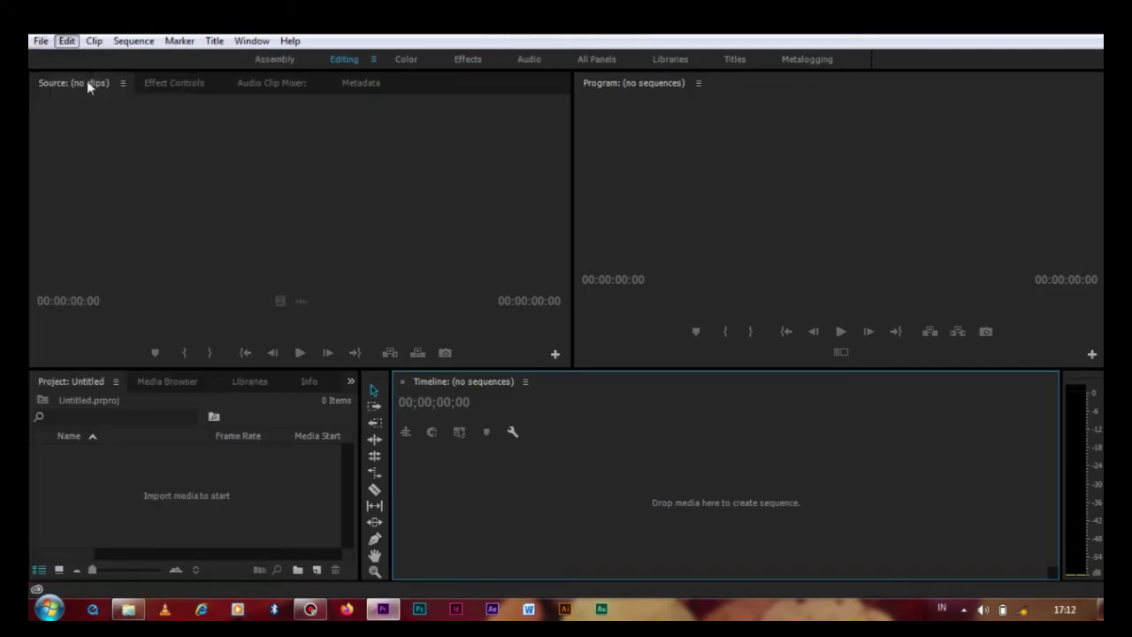
pyautogui.click(40, 41)
pyautogui.click(85, 429)
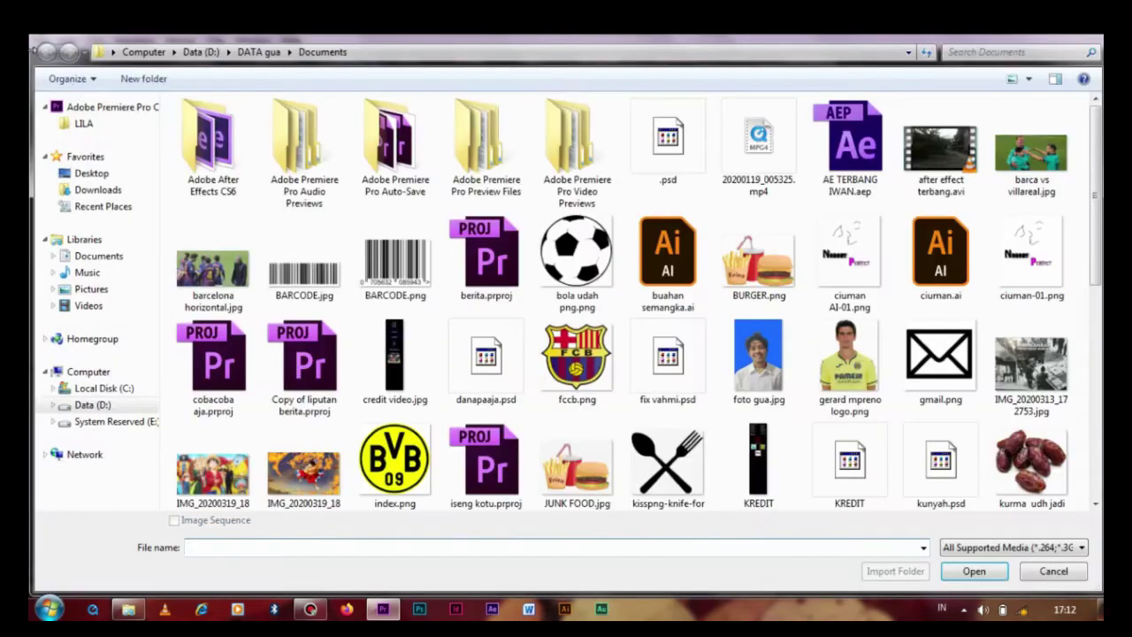
pyautogui.click(93, 404)
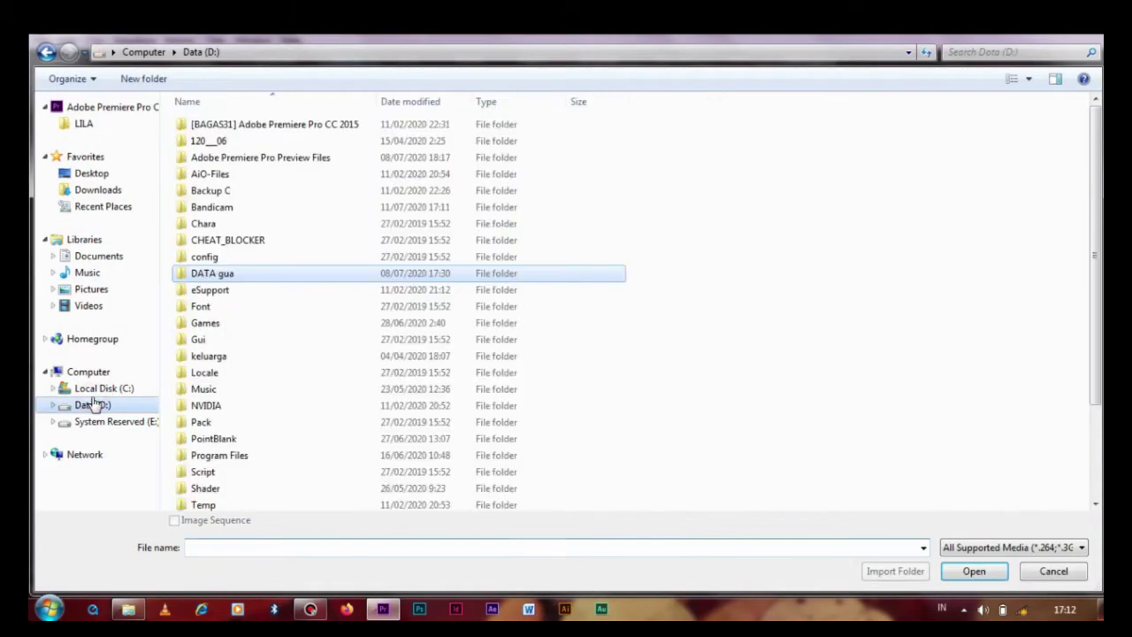
pyautogui.doubleClick(222, 273)
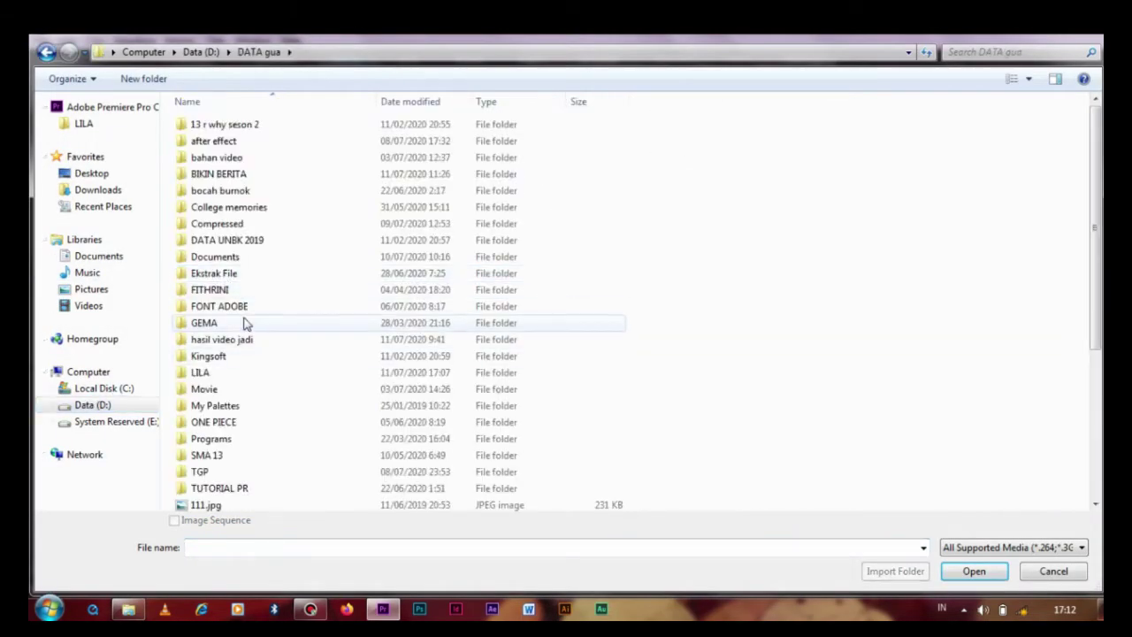
pyautogui.doubleClick(254, 259)
pyautogui.click(389, 465)
pyautogui.click(303, 465)
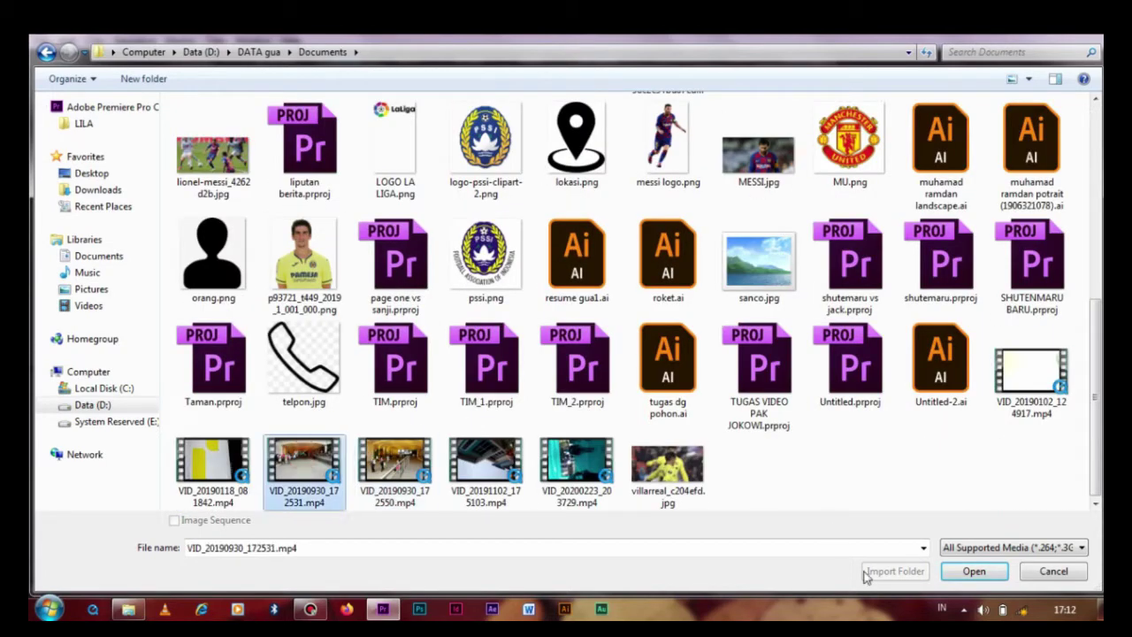
pyautogui.click(977, 575)
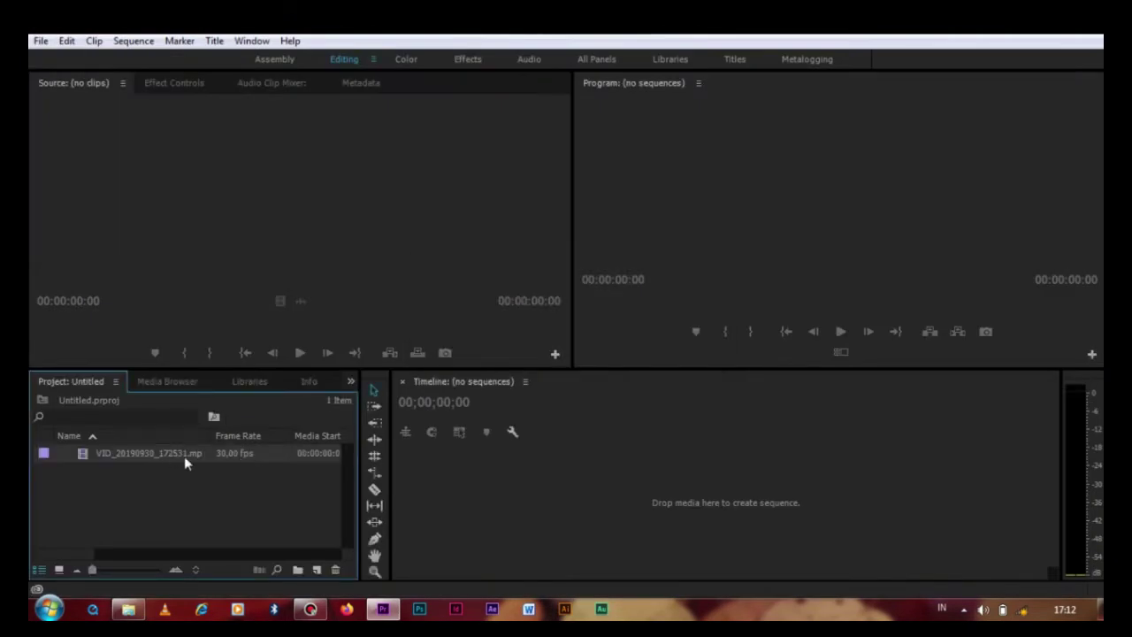
# - Locate VID_20190930_172531.mp4 in D:\DATA gua\Documents via Explorer and import it again
pyautogui.click(128, 609)
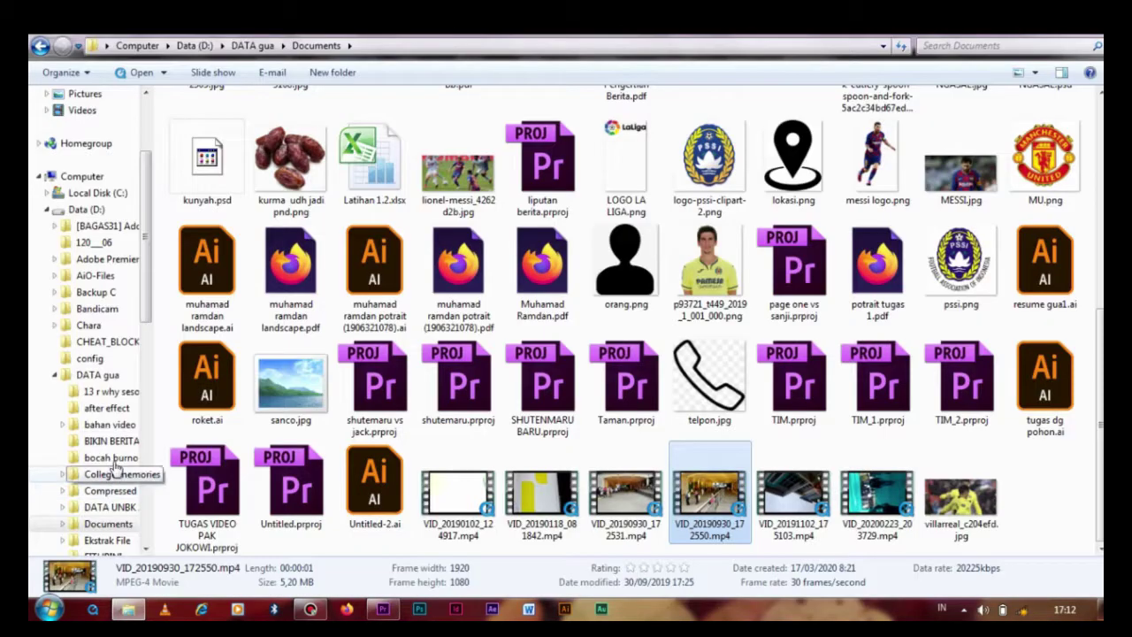
pyautogui.click(115, 209)
pyautogui.doubleClick(205, 267)
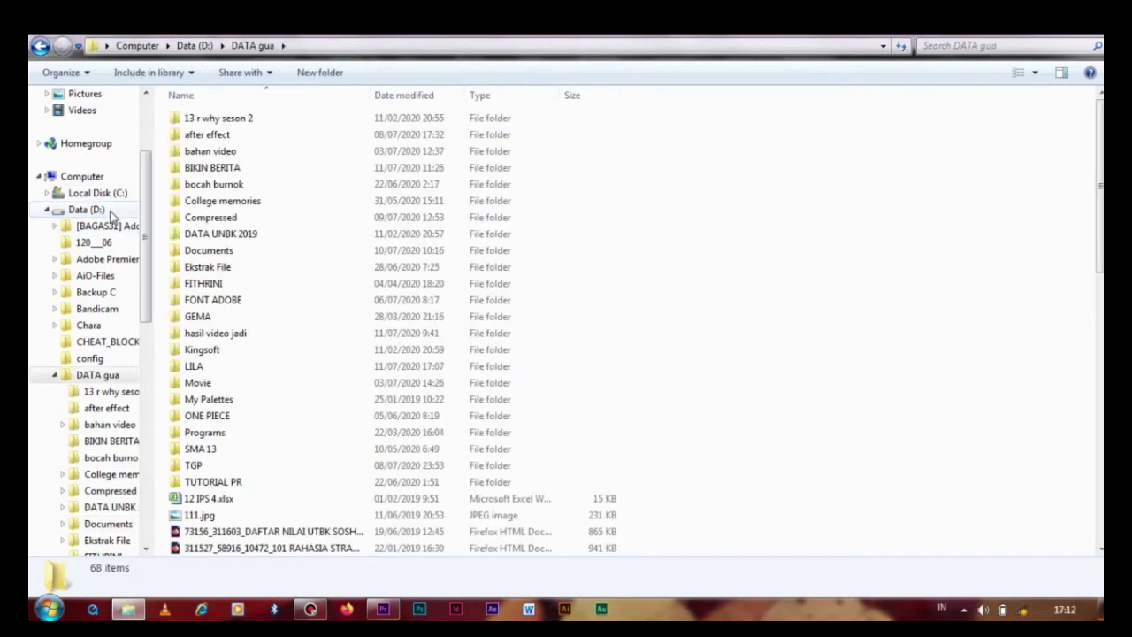
pyautogui.doubleClick(263, 250)
pyautogui.moveTo(626, 495); pyautogui.dragTo(409, 582)
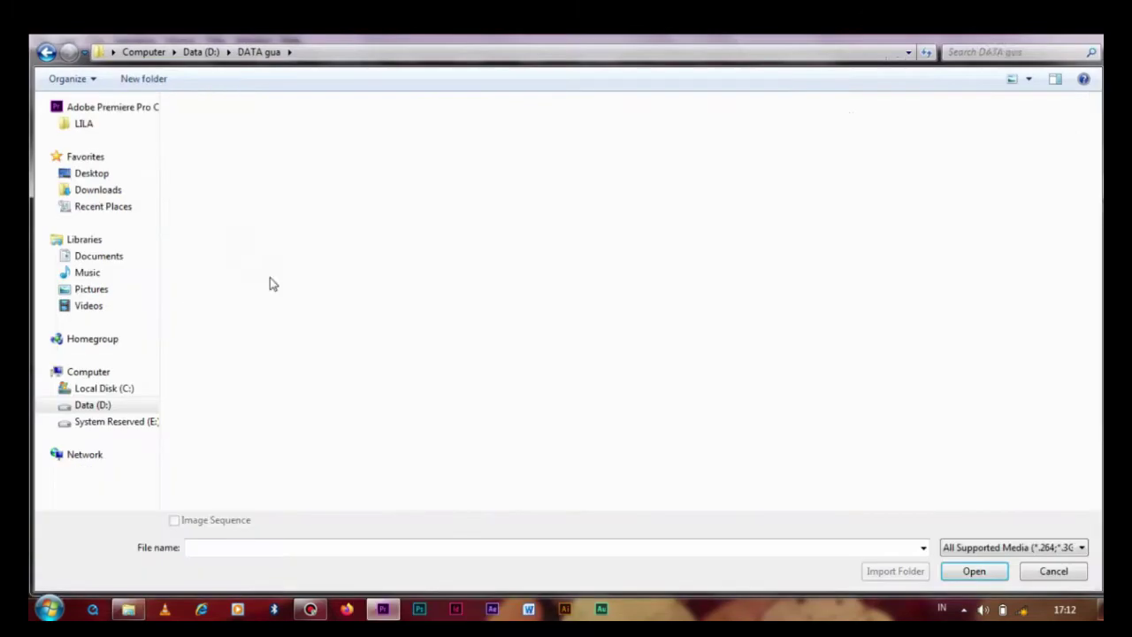
pyautogui.doubleClick(270, 280)
pyautogui.click(304, 464)
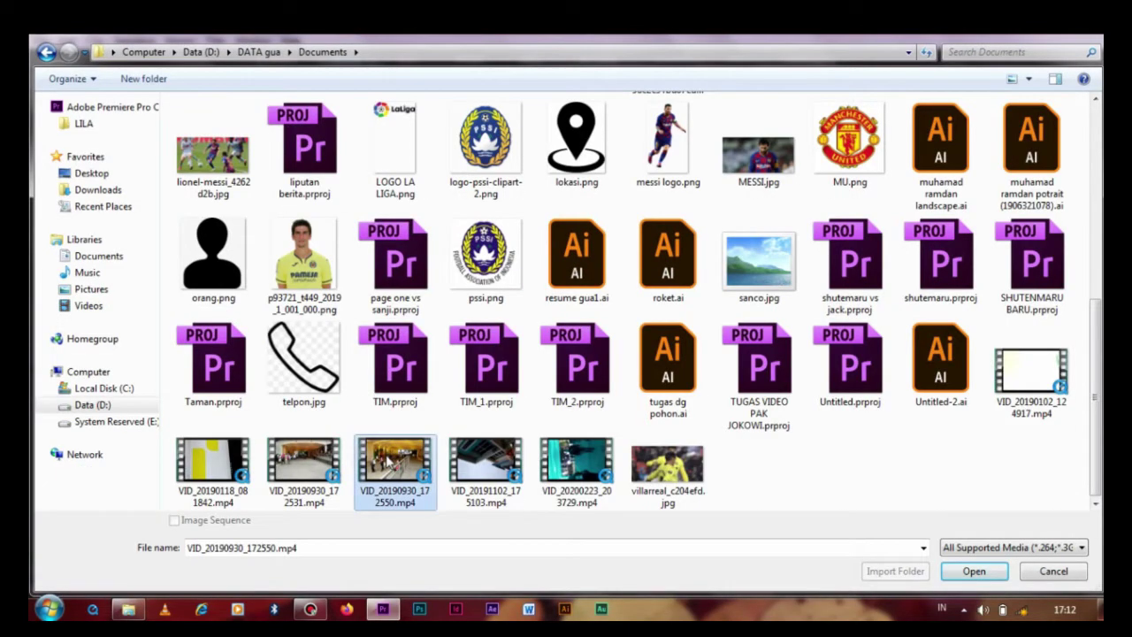
pyautogui.click(974, 570)
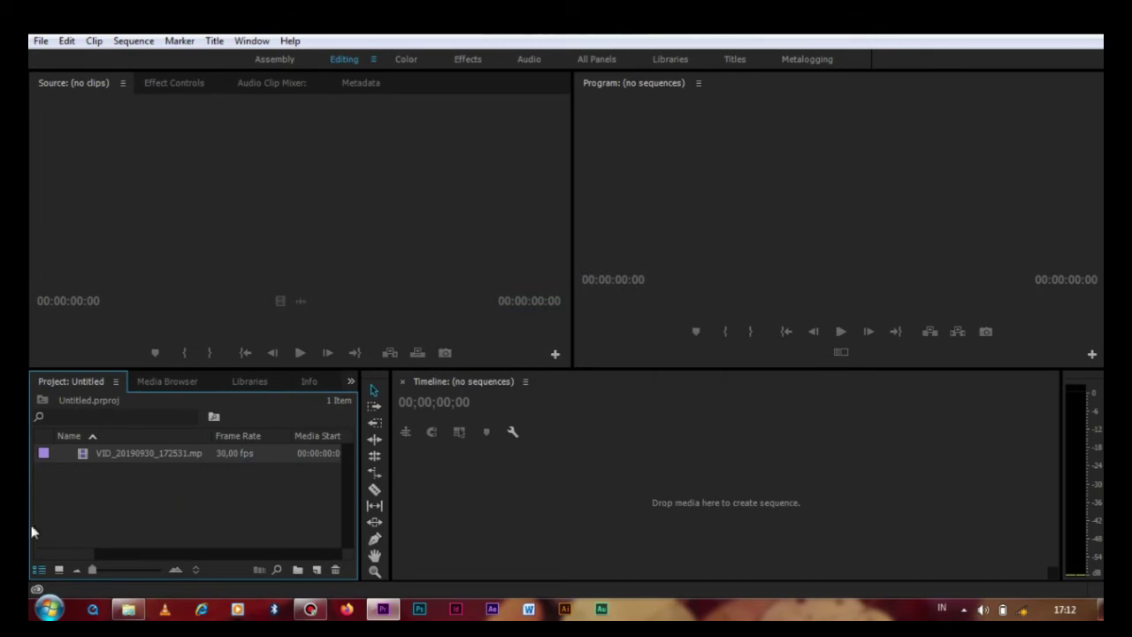
# - Drag VID_20190930_172531.mp4 from Explorer's Documents folder into the Premiere Project panel
pyautogui.click(128, 609)
pyautogui.click(86, 210)
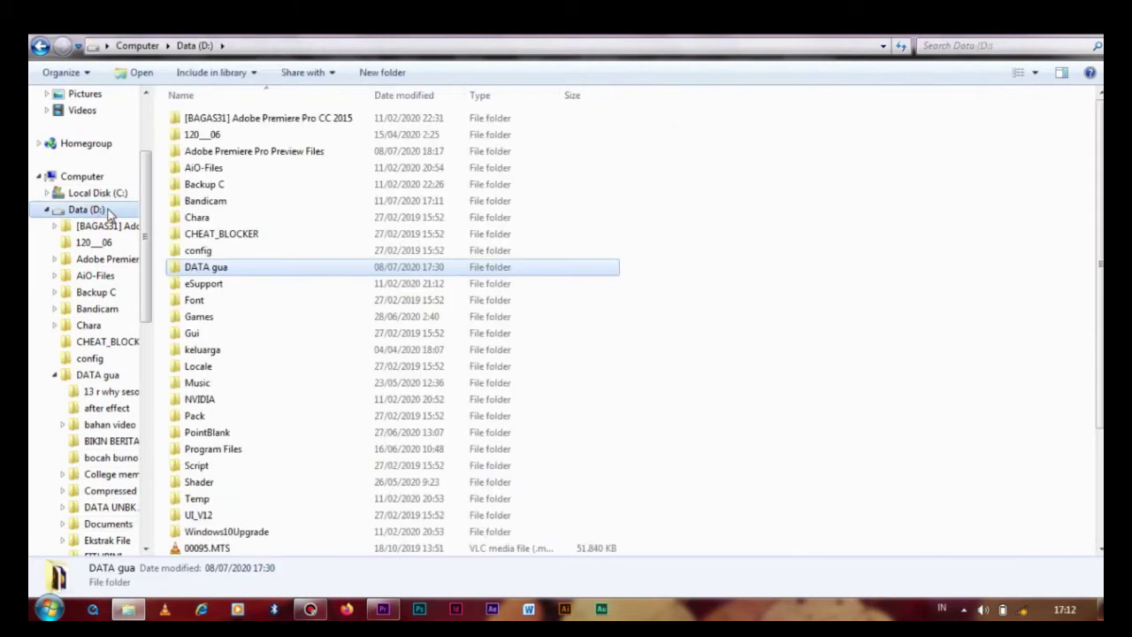
pyautogui.doubleClick(207, 265)
pyautogui.doubleClick(276, 250)
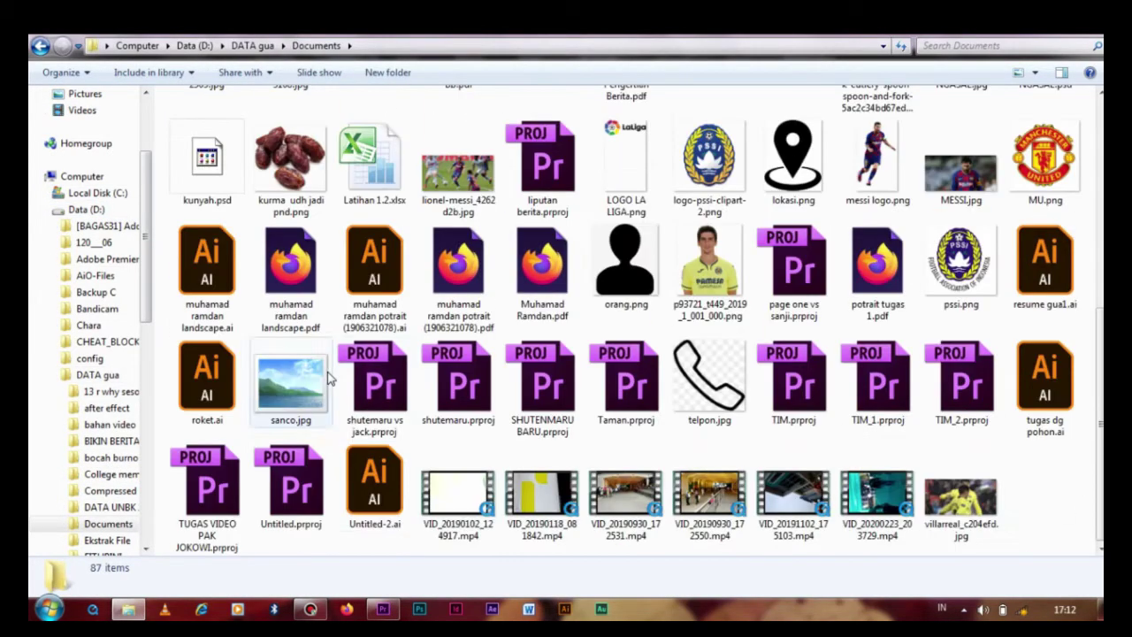
pyautogui.click(616, 530)
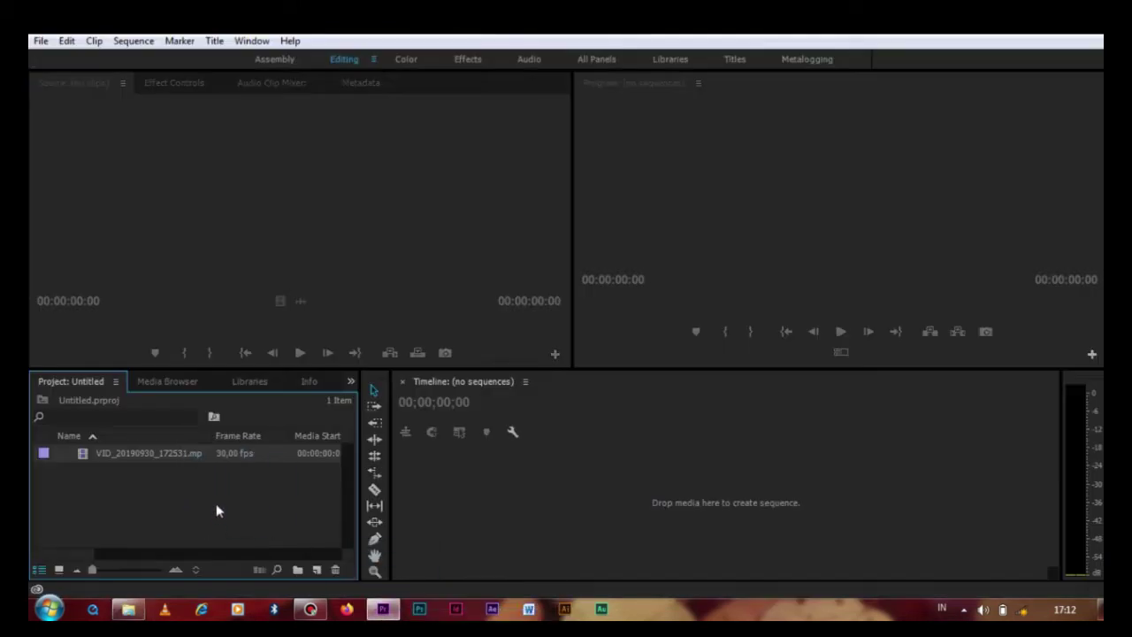
pyautogui.moveTo(617, 531); pyautogui.dragTo(215, 472)
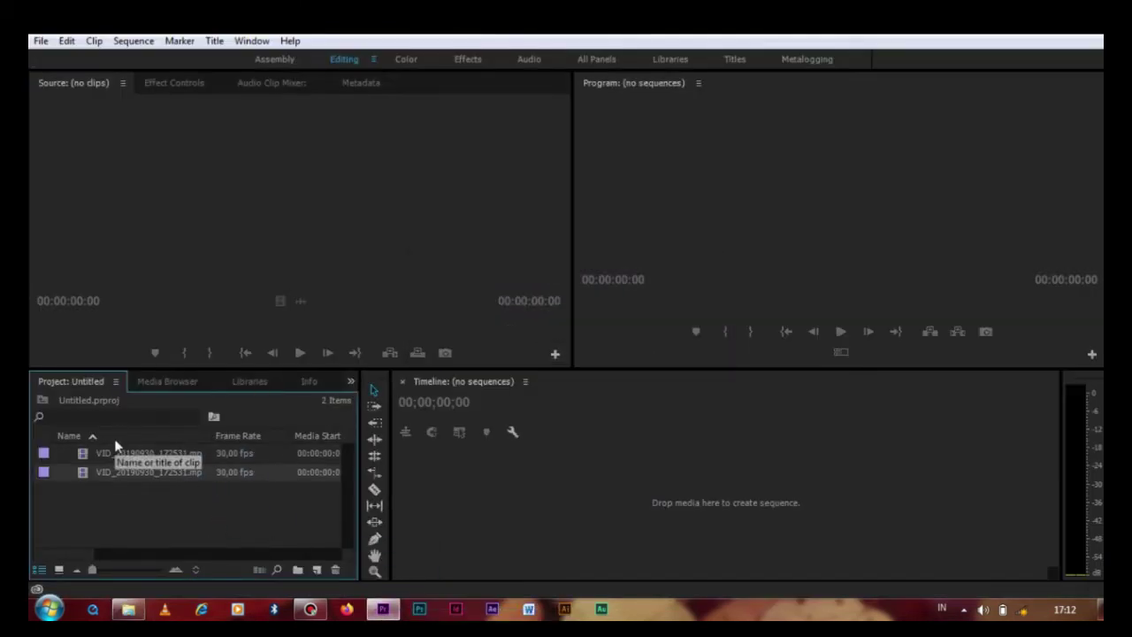
# - Delete the duplicate clip, drag VID_20190930_172531.mp4 onto the Timeline as a new sequence, and scrub it
pyautogui.press('Delete')
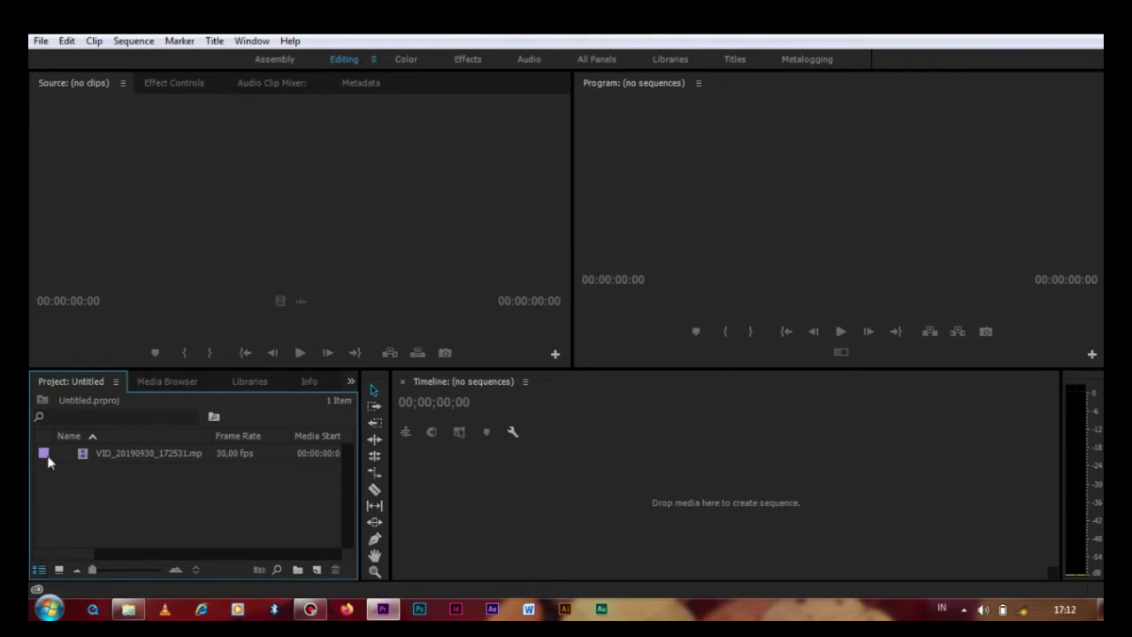
pyautogui.moveTo(49, 462); pyautogui.dragTo(571, 476)
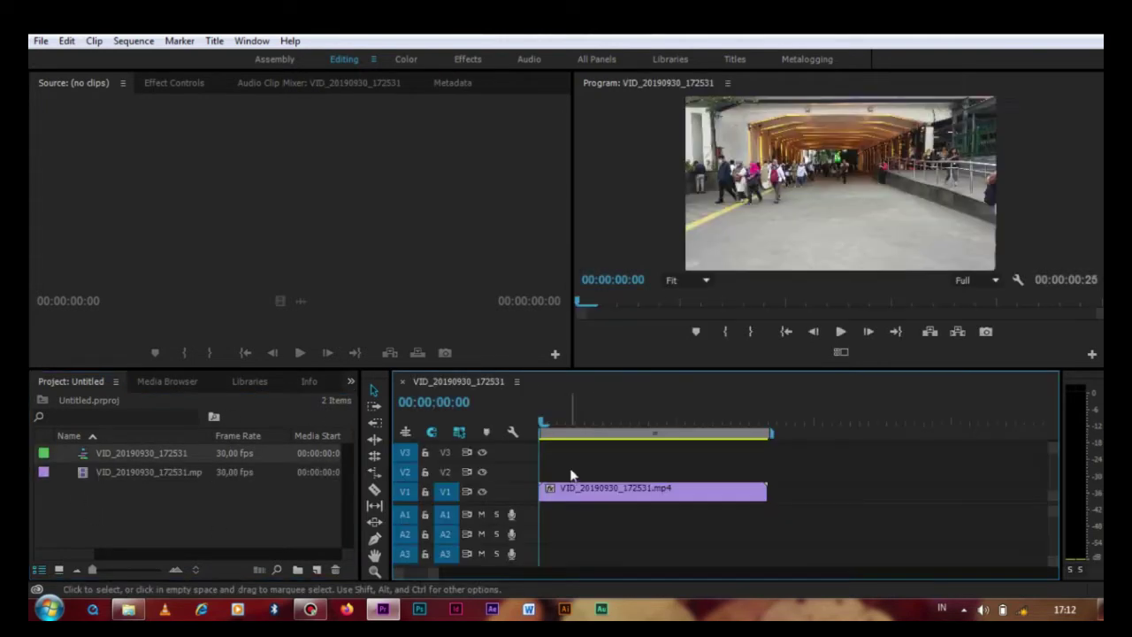
pyautogui.moveTo(733, 423); pyautogui.dragTo(354, 199)
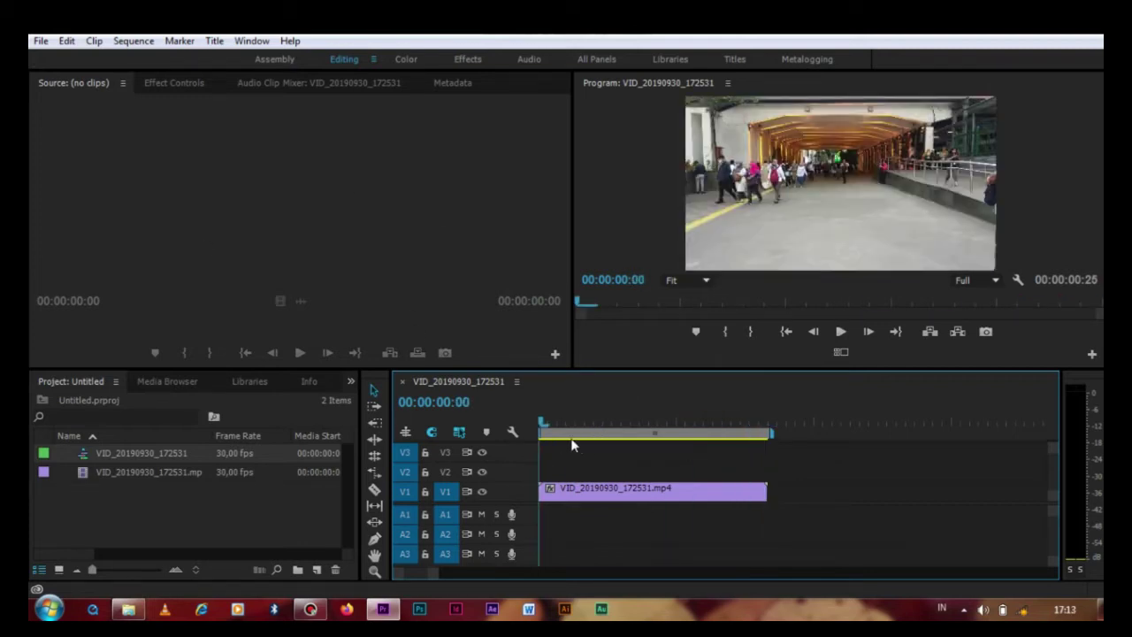
# - Try in/out marks from the timeline ruler menu and play the sequence from the start
pyautogui.rightClick(541, 427)
pyautogui.click(627, 71)
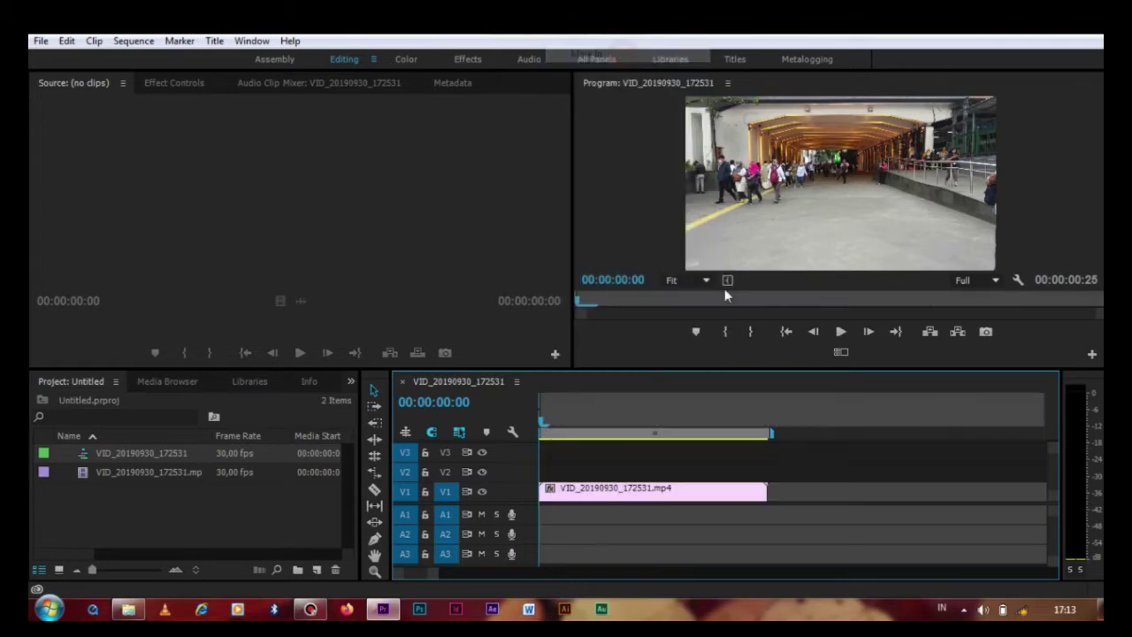
pyautogui.press('space')
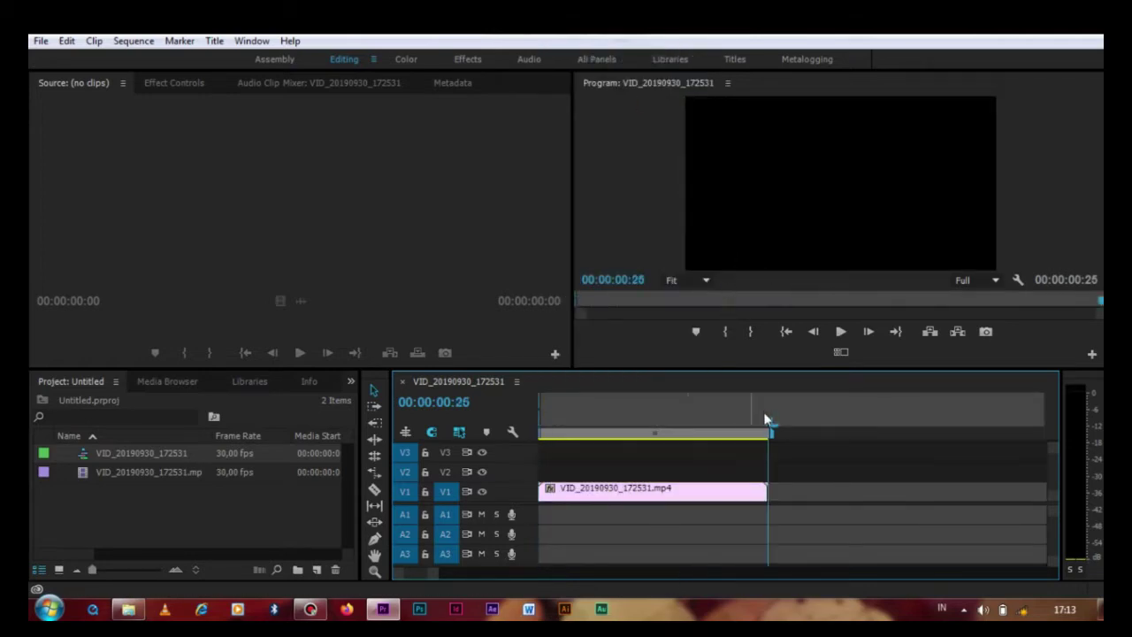
pyautogui.rightClick(766, 418)
pyautogui.click(796, 86)
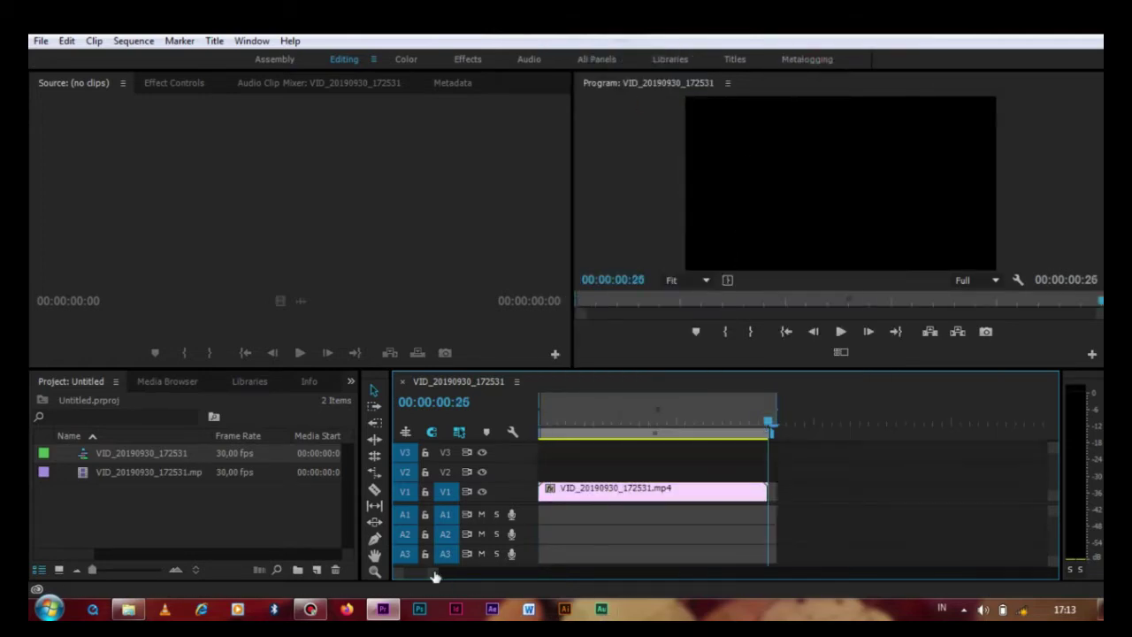
pyautogui.click(571, 470)
pyautogui.press('space')
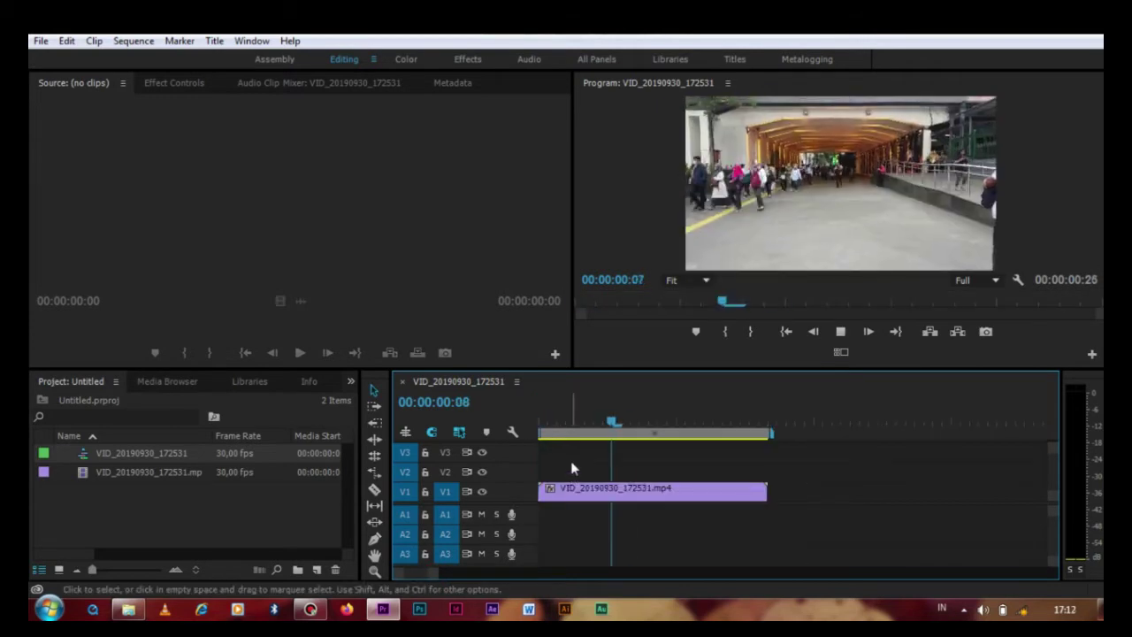
pyautogui.click(535, 433)
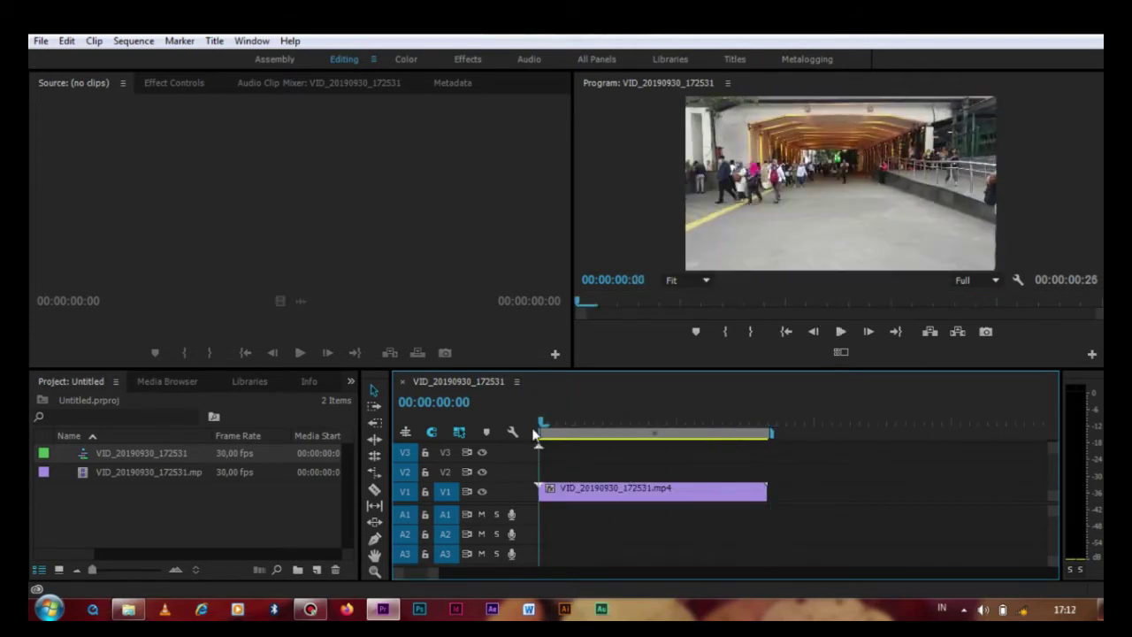
pyautogui.click(539, 423)
# - Set an In point at the sequence start and an Out point at the clip end, 00:00:00:25
pyautogui.rightClick(541, 431)
pyautogui.click(622, 55)
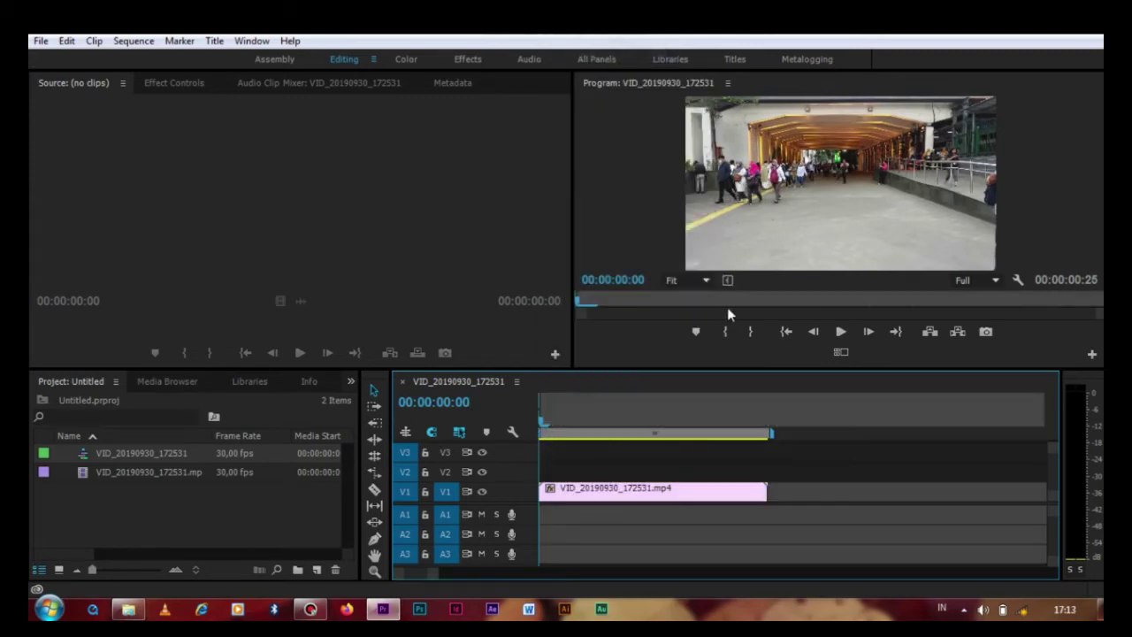
pyautogui.press('End')
pyautogui.rightClick(769, 423)
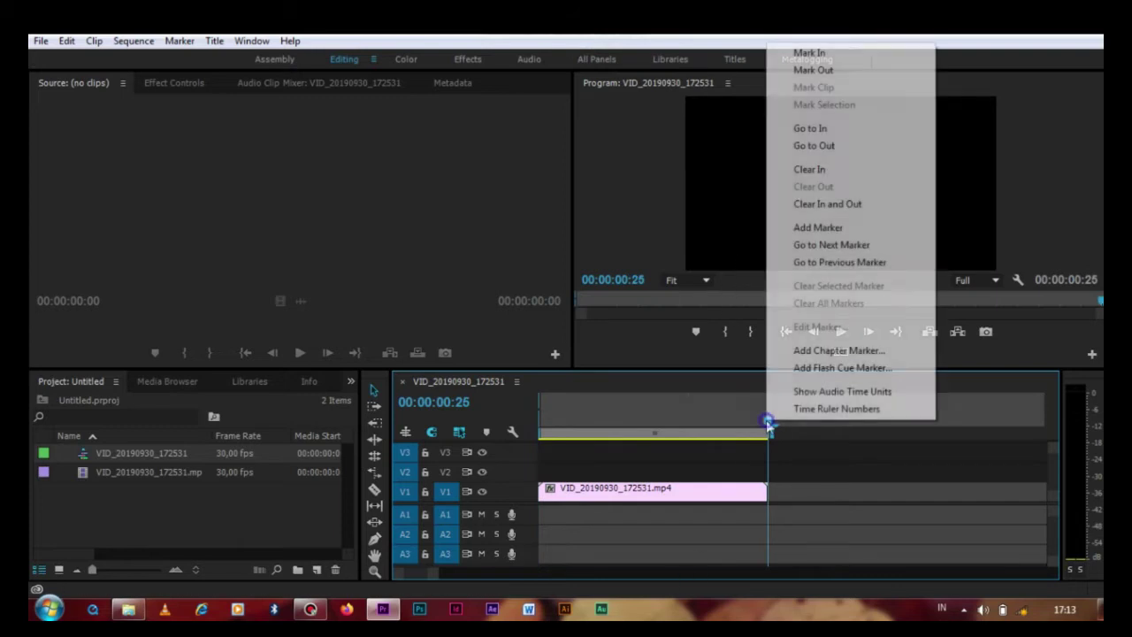
pyautogui.click(813, 70)
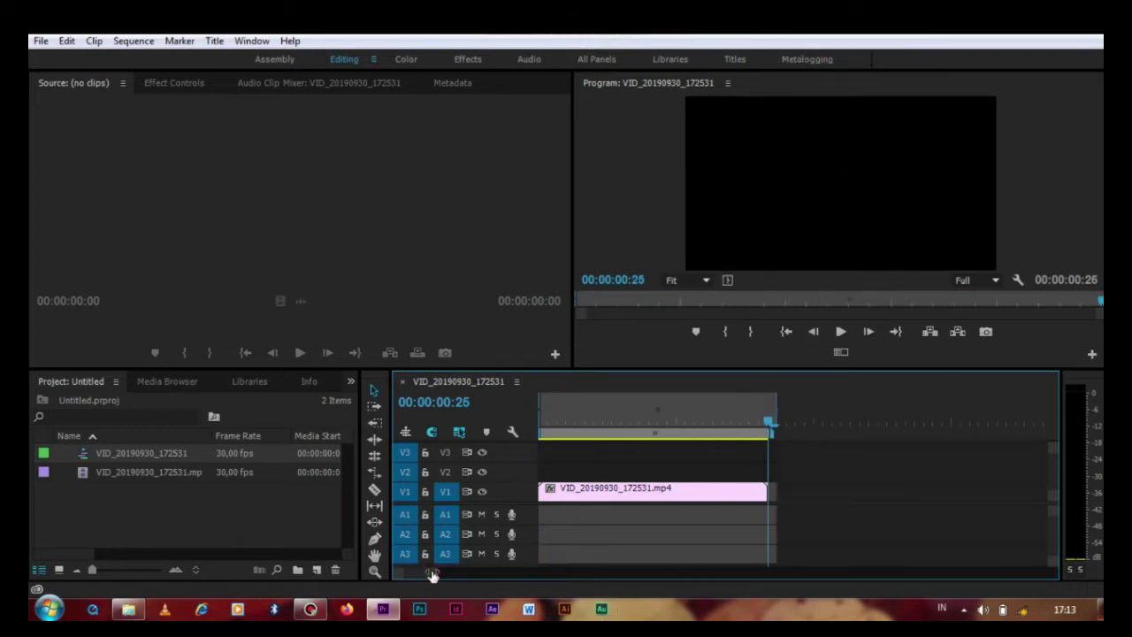
pyautogui.moveTo(433, 575); pyautogui.dragTo(460, 572)
# - Open Export Media settings for the sequence, keeping the H.264 format
pyautogui.click(33, 40)
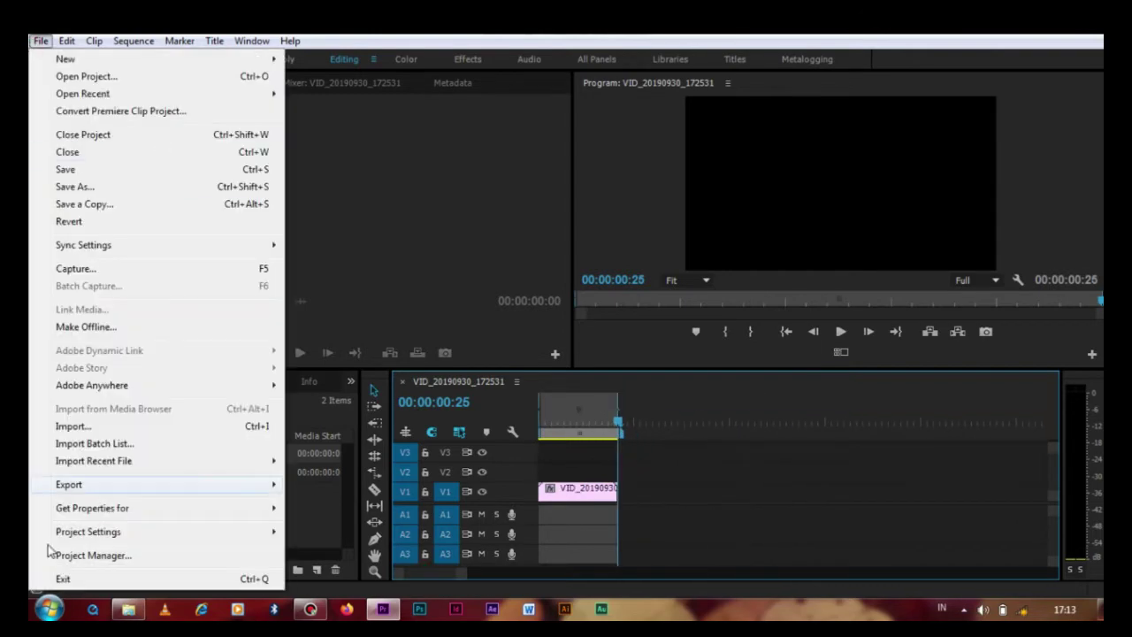
pyautogui.moveTo(76, 485)
pyautogui.click(316, 286)
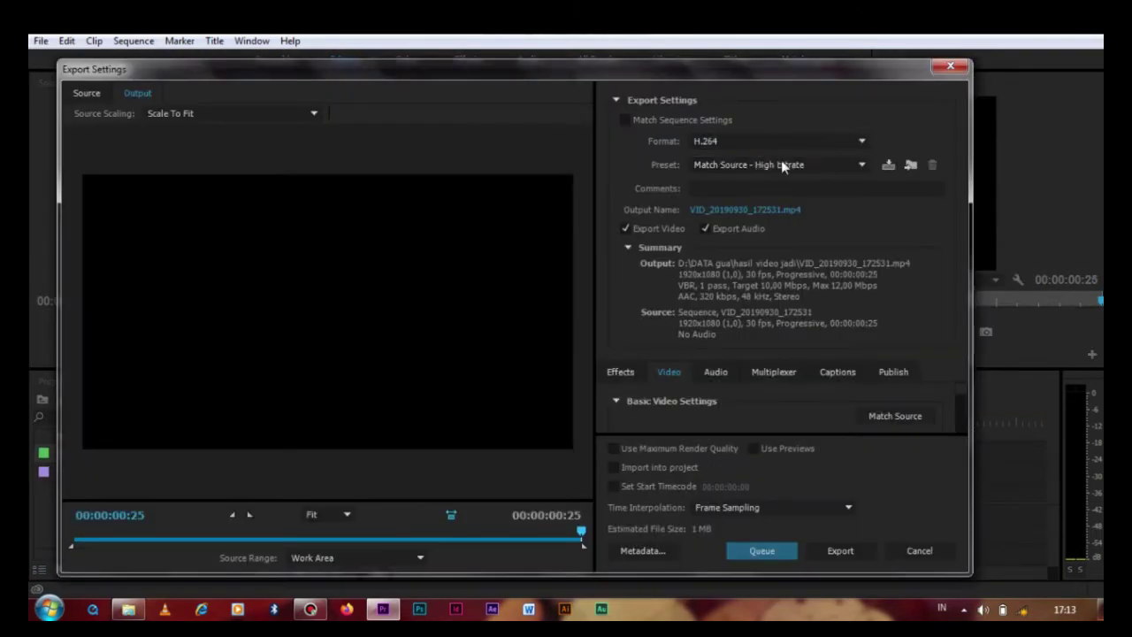
pyautogui.click(754, 166)
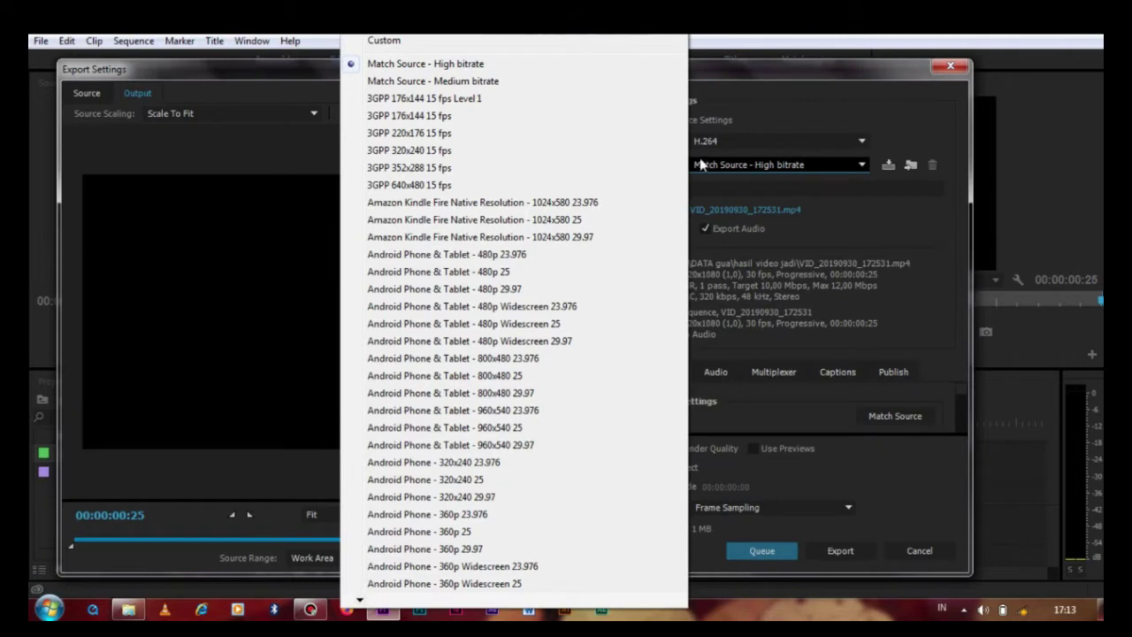
pyautogui.click(733, 144)
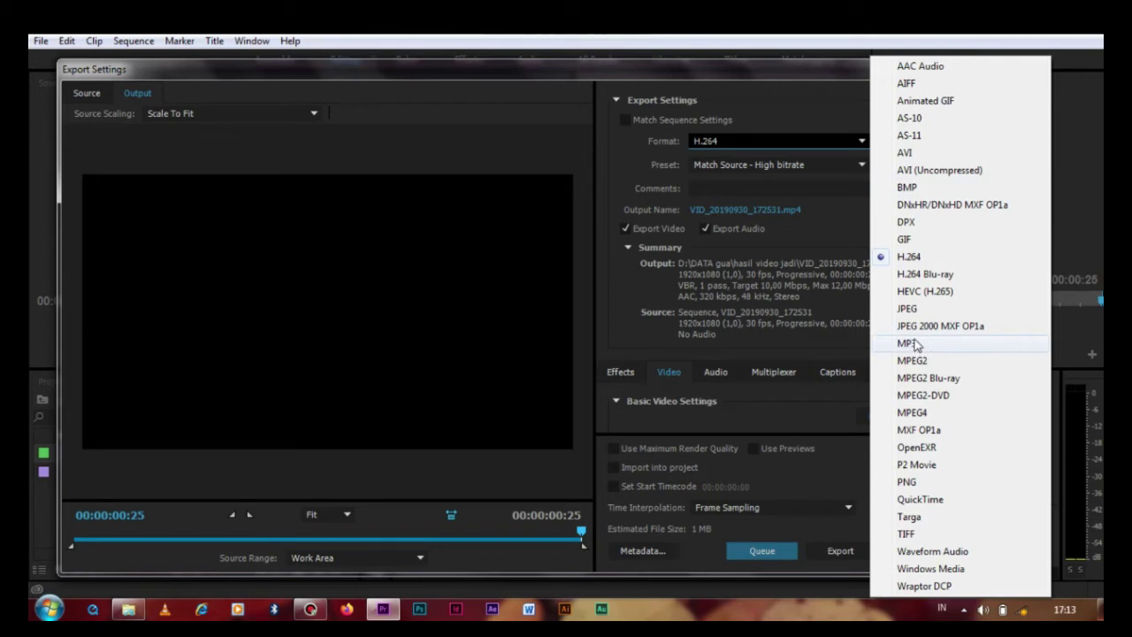
pyautogui.click(809, 141)
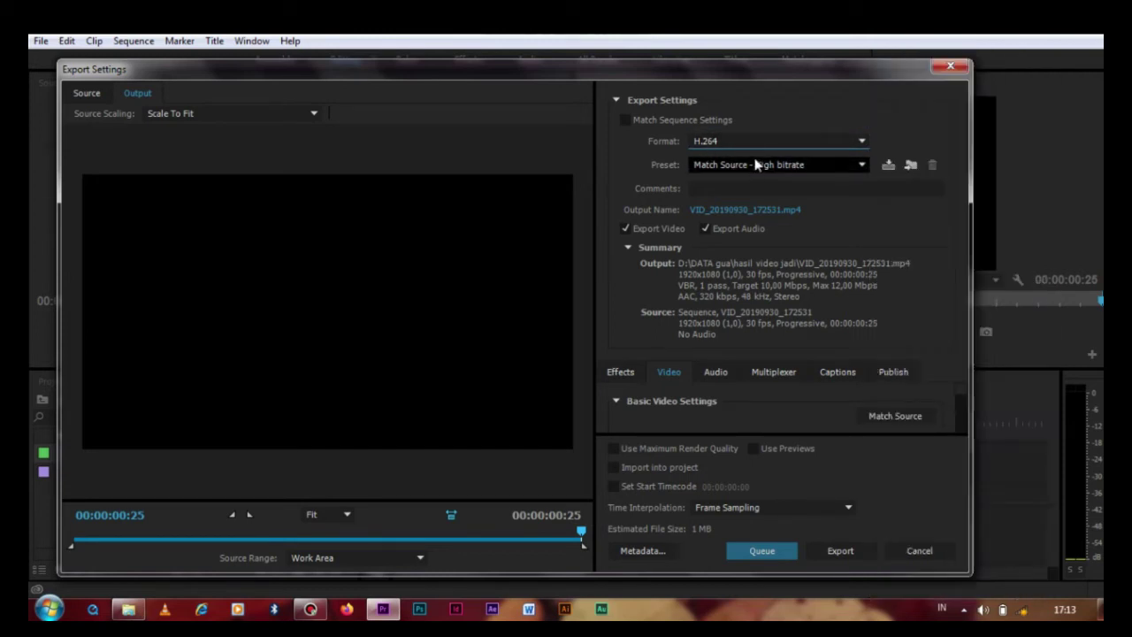
# - Apply the YouTube 720p HD preset for 1280x720 output at 16 Mbps
pyautogui.click(693, 163)
pyautogui.press('Up')
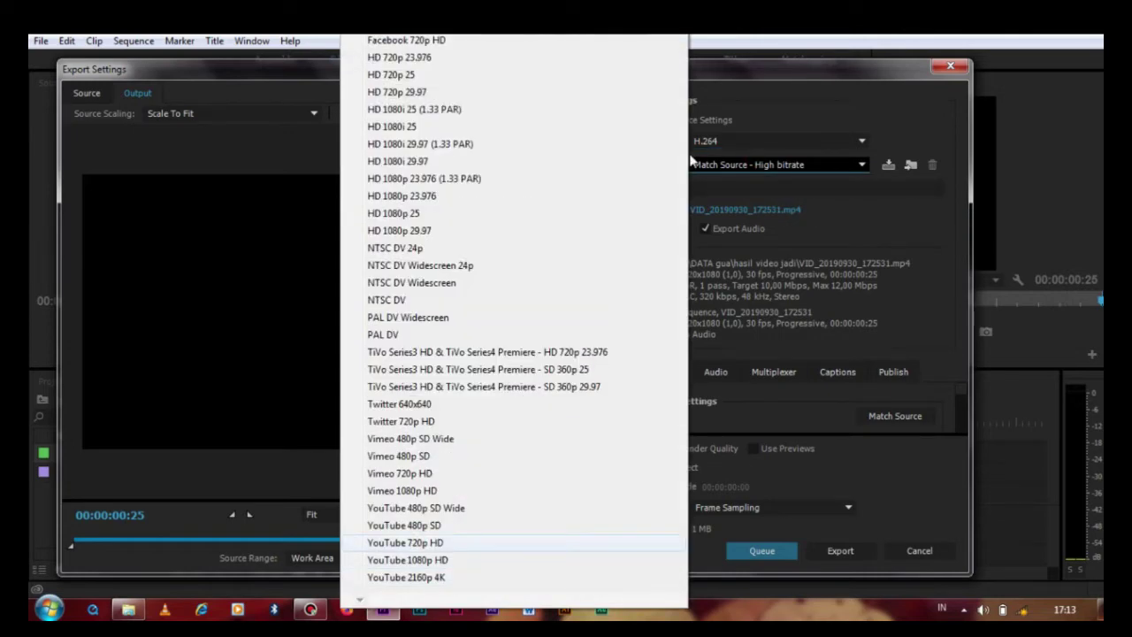
pyautogui.click(427, 543)
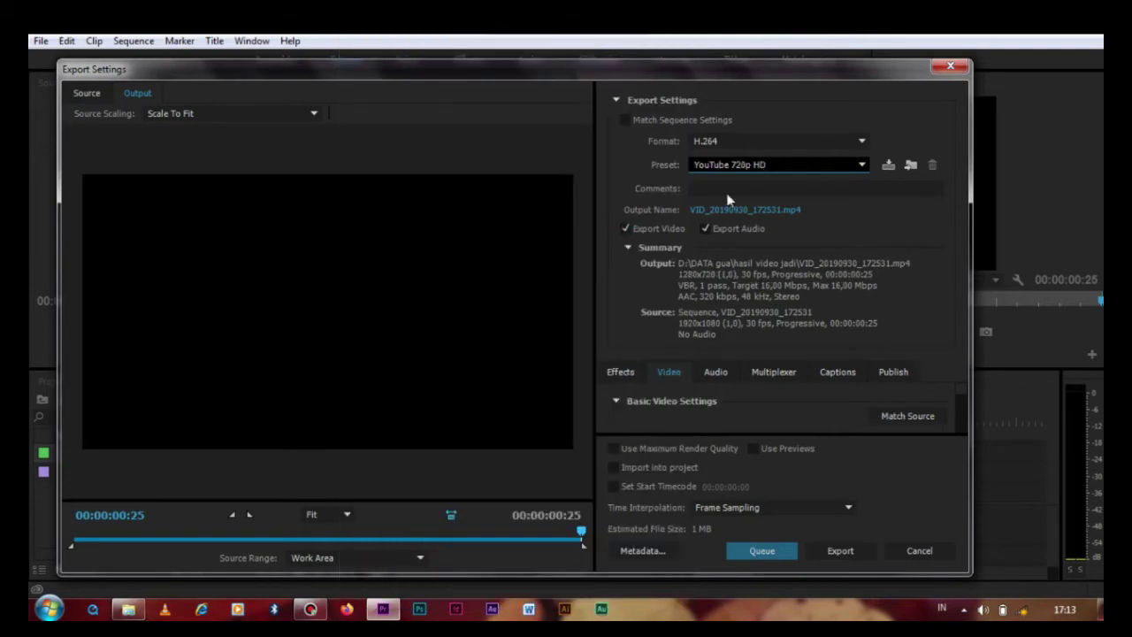
pyautogui.click(752, 211)
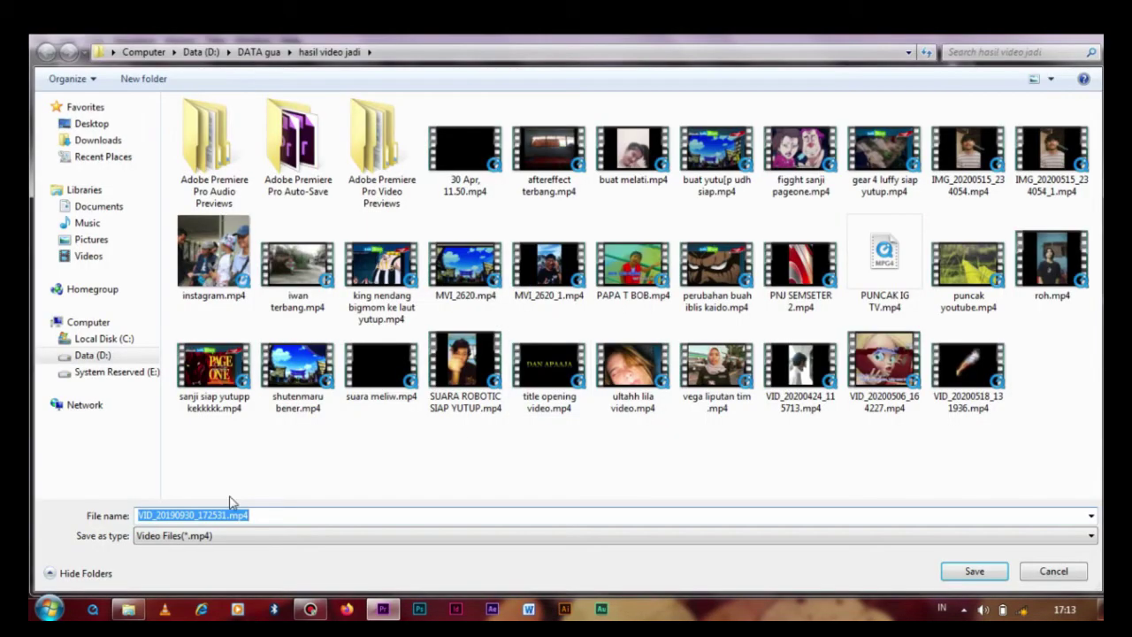
# - Name the output render.mp4 in the hasil video jadi folder and start the export
pyautogui.press('BackSpace')
pyautogui.write('ko')
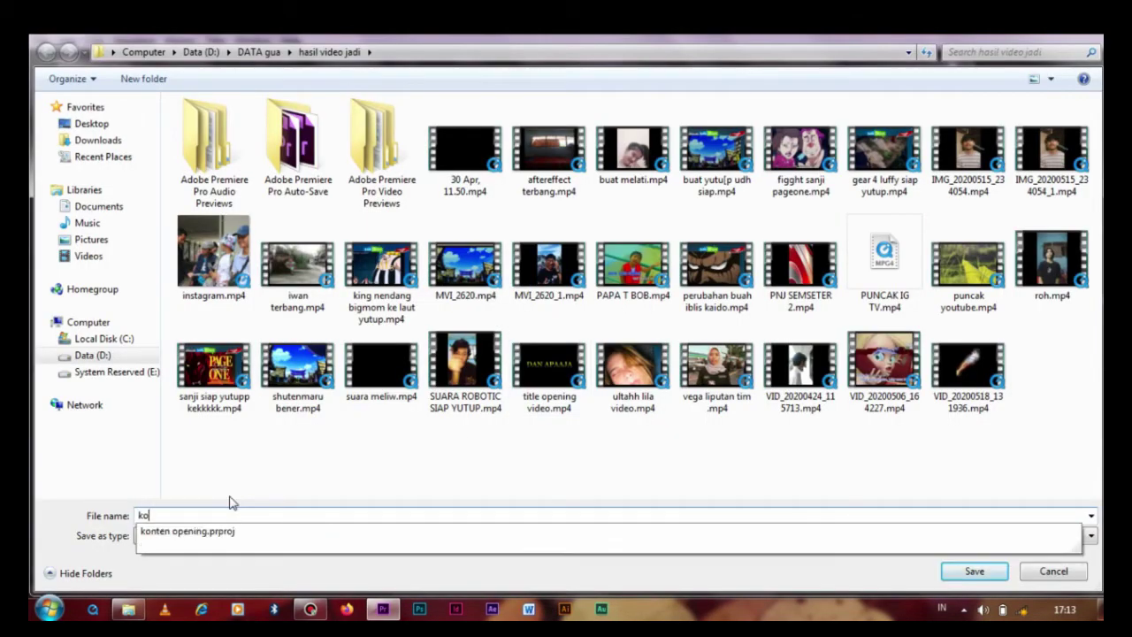
pyautogui.write('nten render')
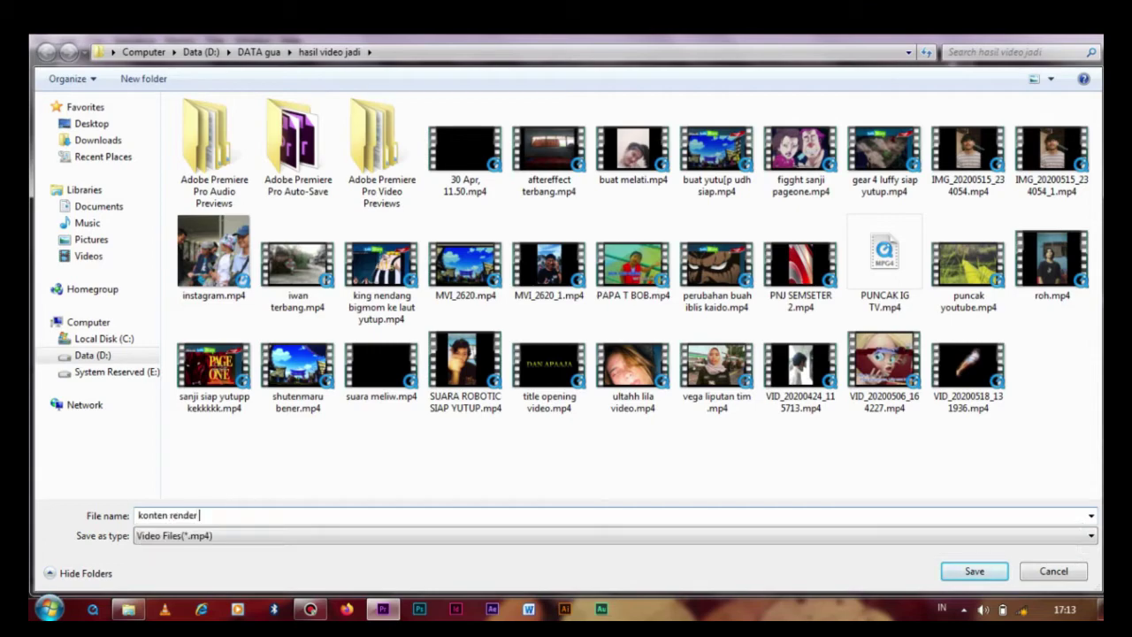
pyautogui.press('BackSpace')
pyautogui.press('BackSpace')
pyautogui.press('BackSpace')
pyautogui.press('BackSpace')
pyautogui.press('BackSpace')
pyautogui.press('BackSpace')
pyautogui.write('rende')
pyautogui.press('Return')
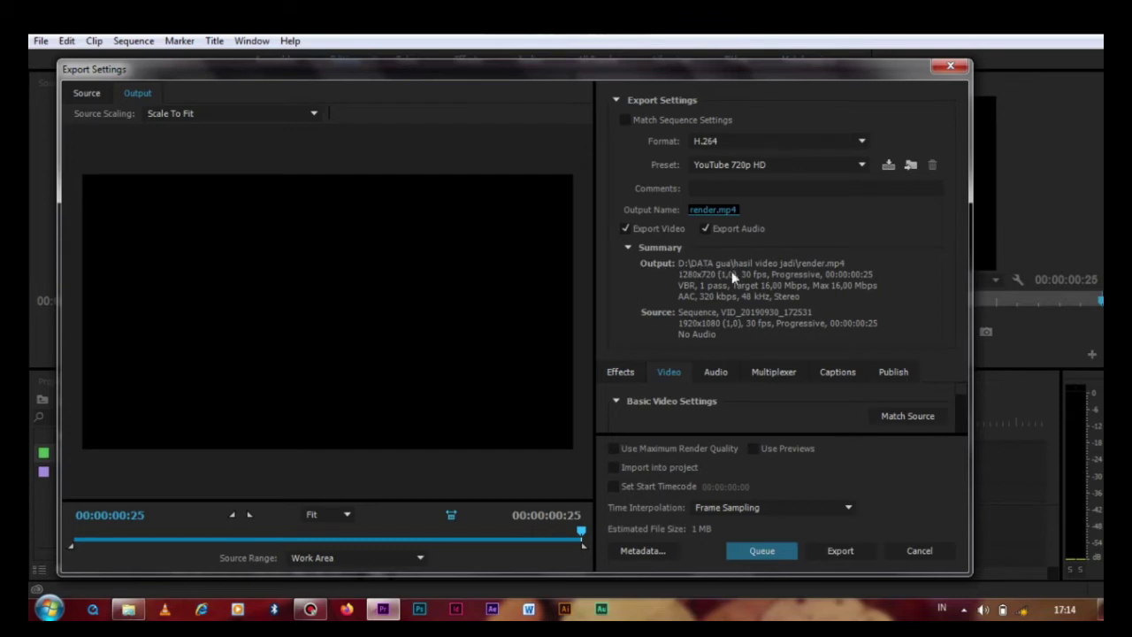
pyautogui.moveTo(674, 64); pyautogui.dragTo(683, 60)
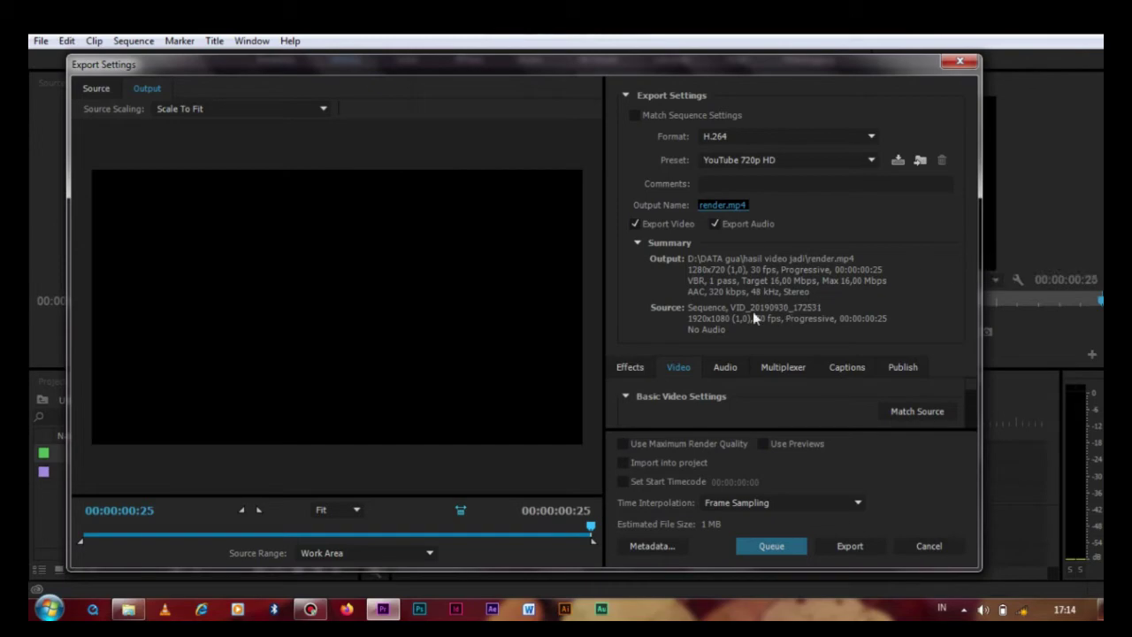
pyautogui.click(827, 544)
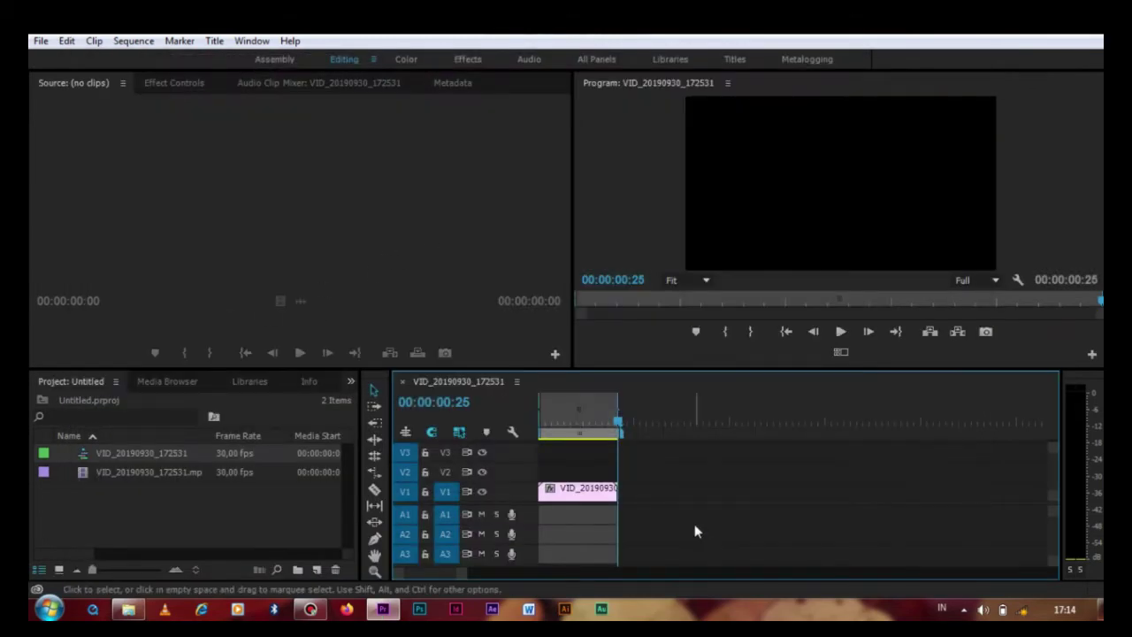
pyautogui.moveTo(561, 423); pyautogui.dragTo(617, 429)
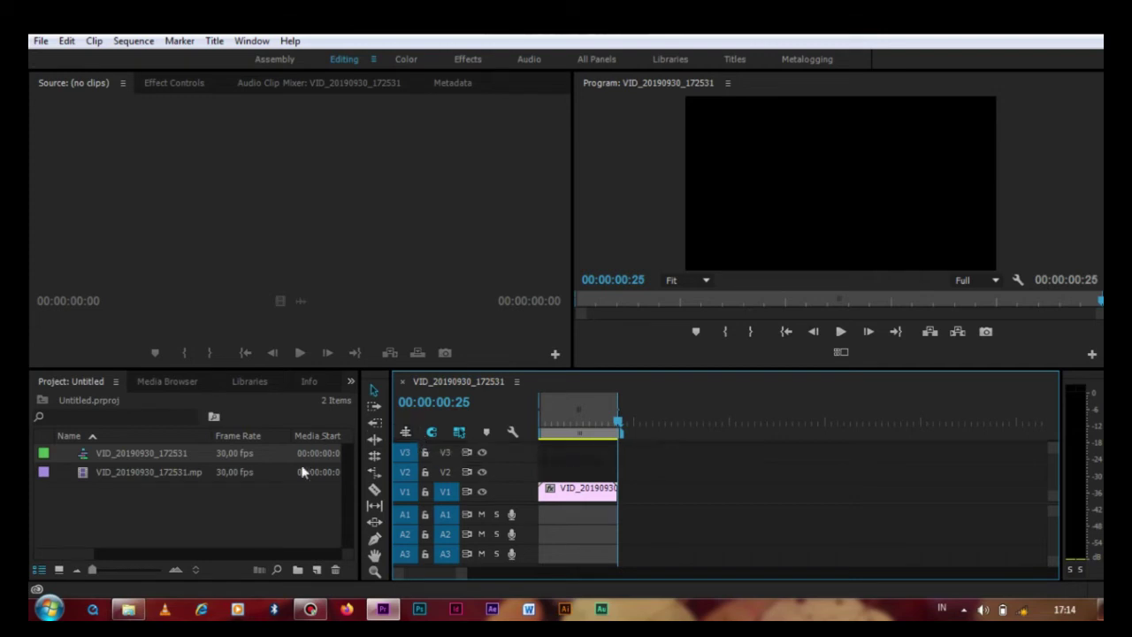
pyautogui.moveTo(618, 429); pyautogui.dragTo(618, 441)
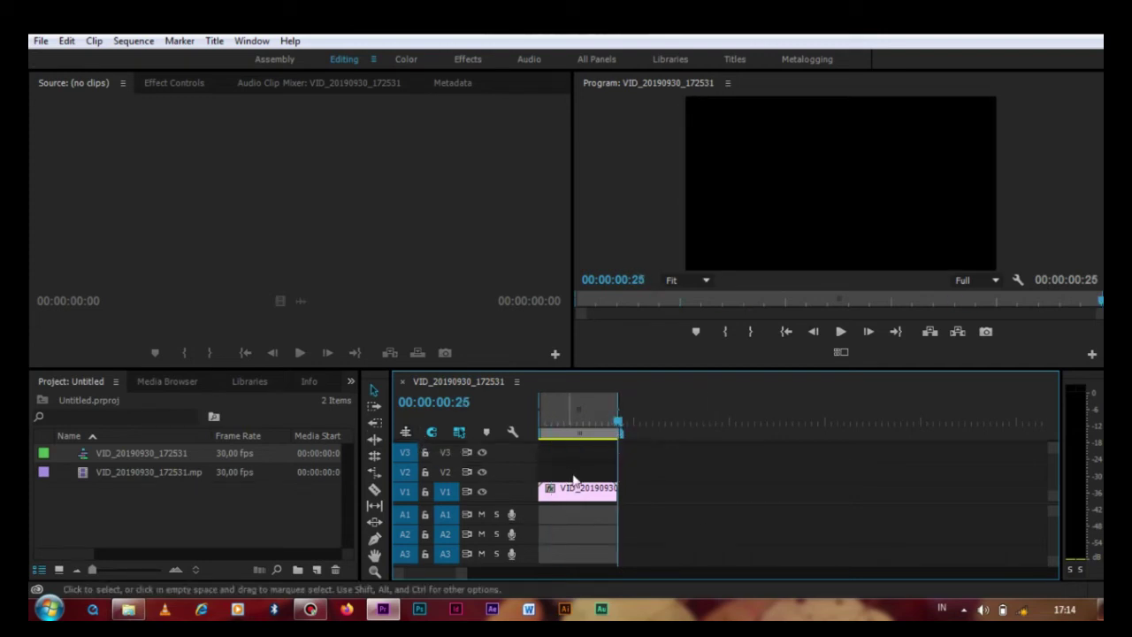
pyautogui.moveTo(466, 573)
pyautogui.mouseDown()
pyautogui.moveTo(528, 573)
pyautogui.moveTo(481, 572)
pyautogui.mouseUp()
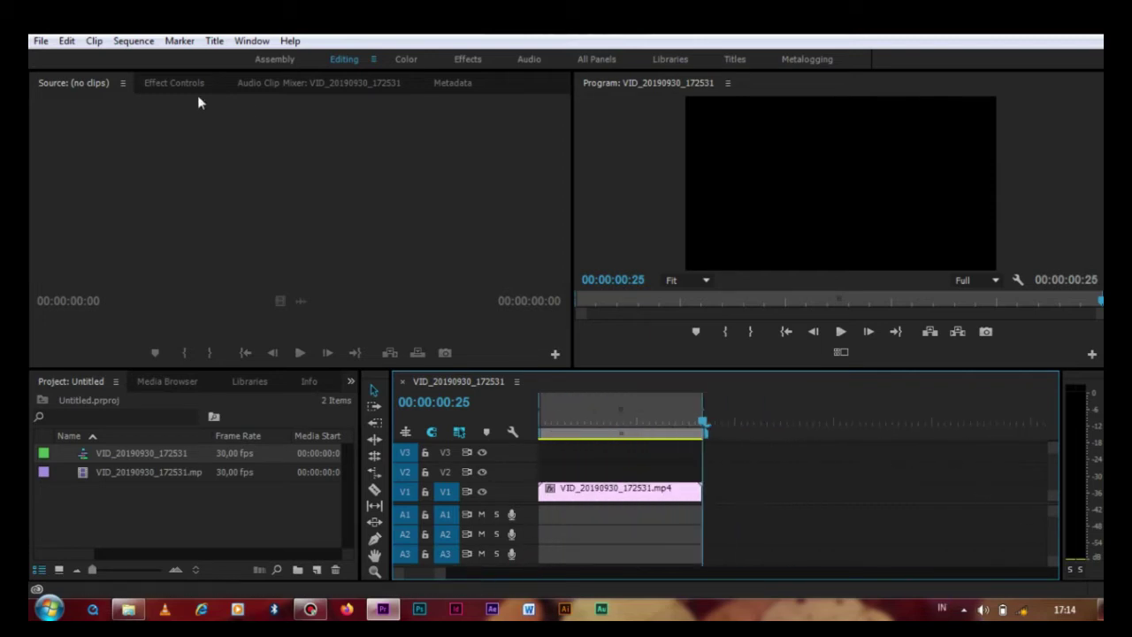
pyautogui.click(40, 40)
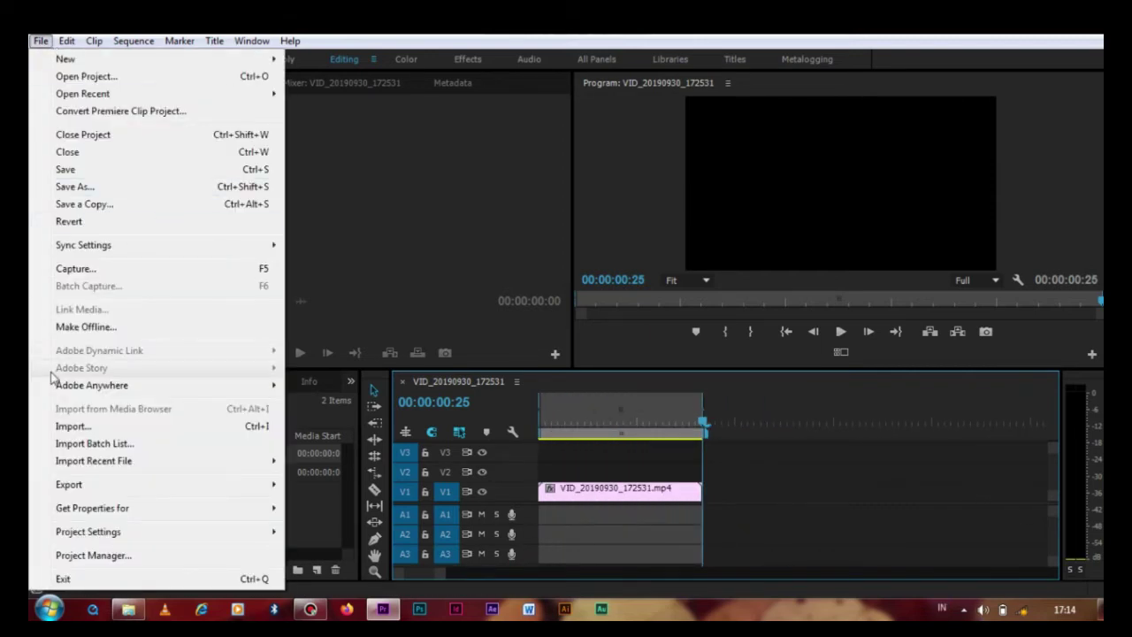
pyautogui.moveTo(75, 485)
pyautogui.click(343, 292)
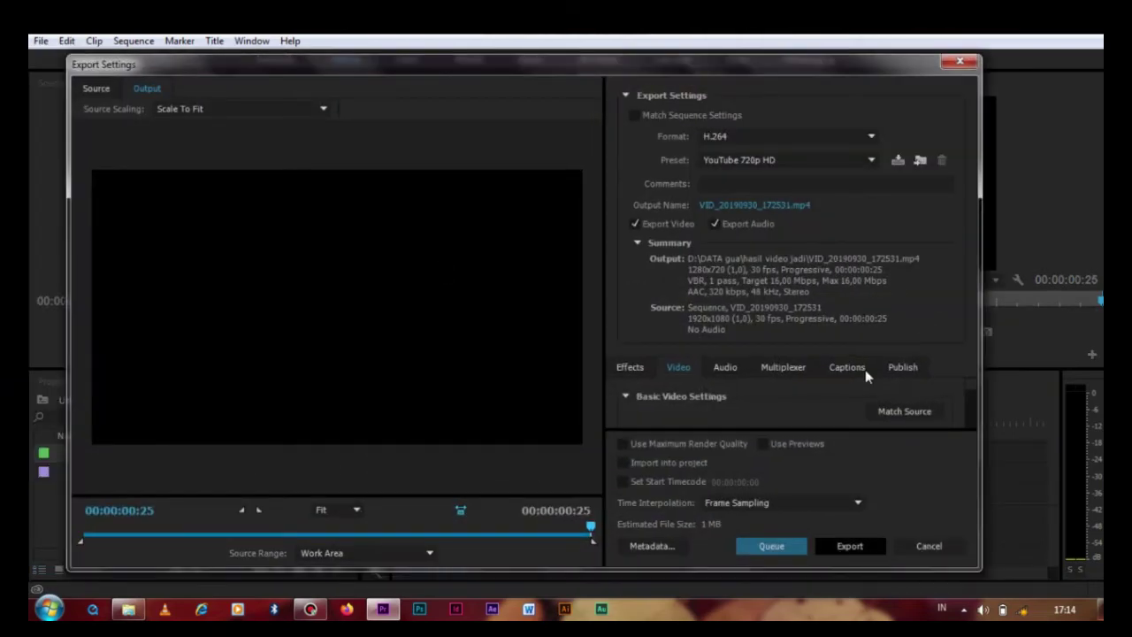
pyautogui.click(960, 62)
pyautogui.click(41, 41)
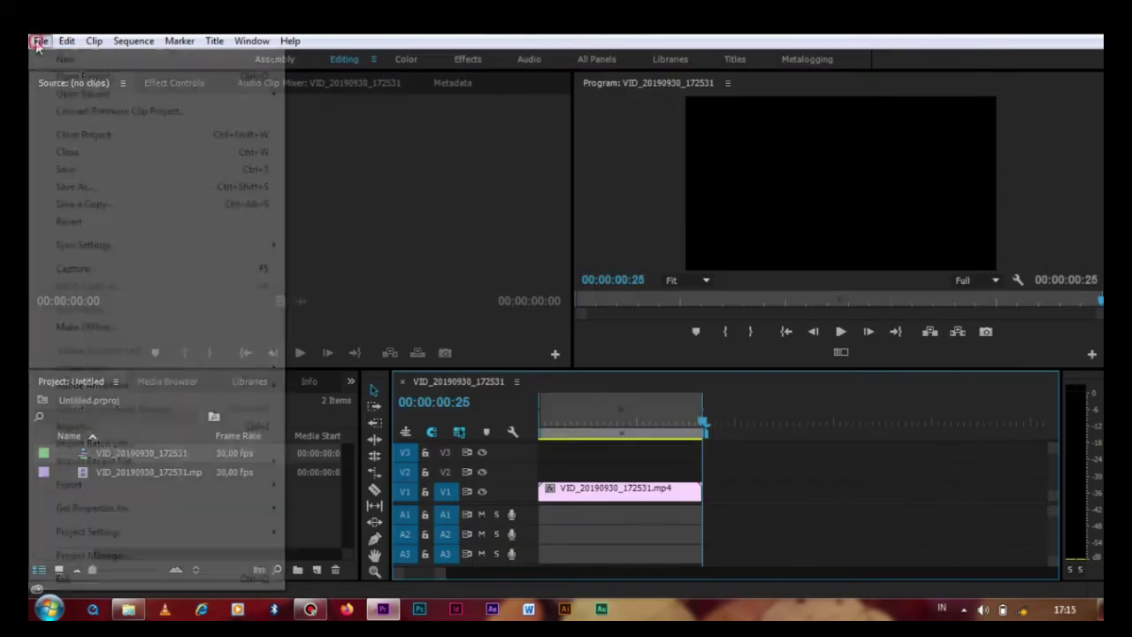
pyautogui.moveTo(75, 484)
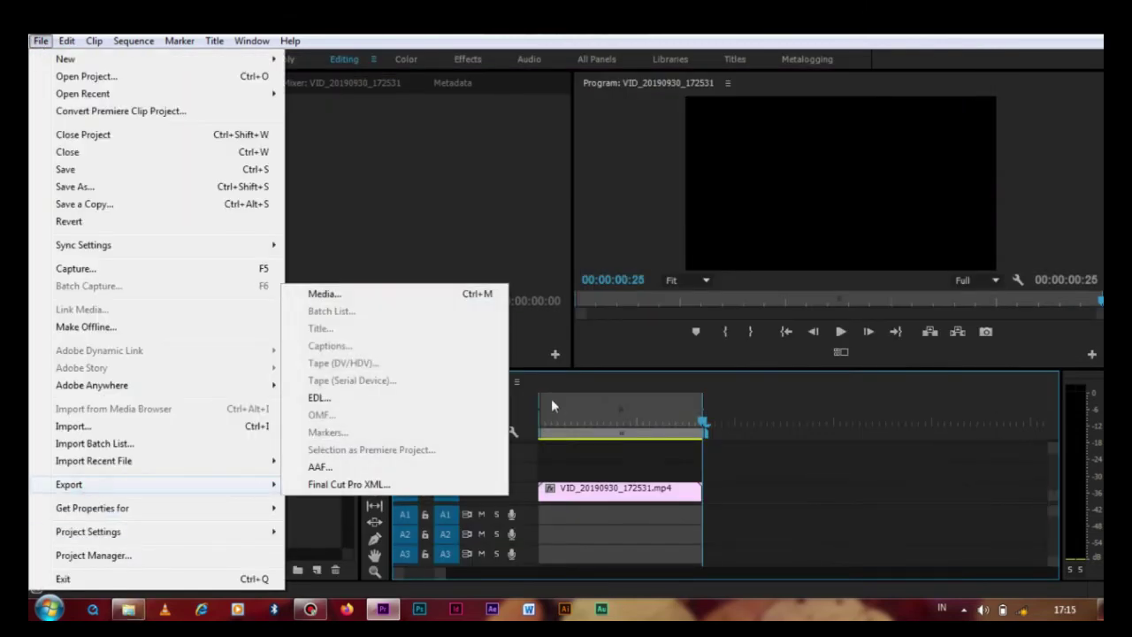
pyautogui.click(327, 293)
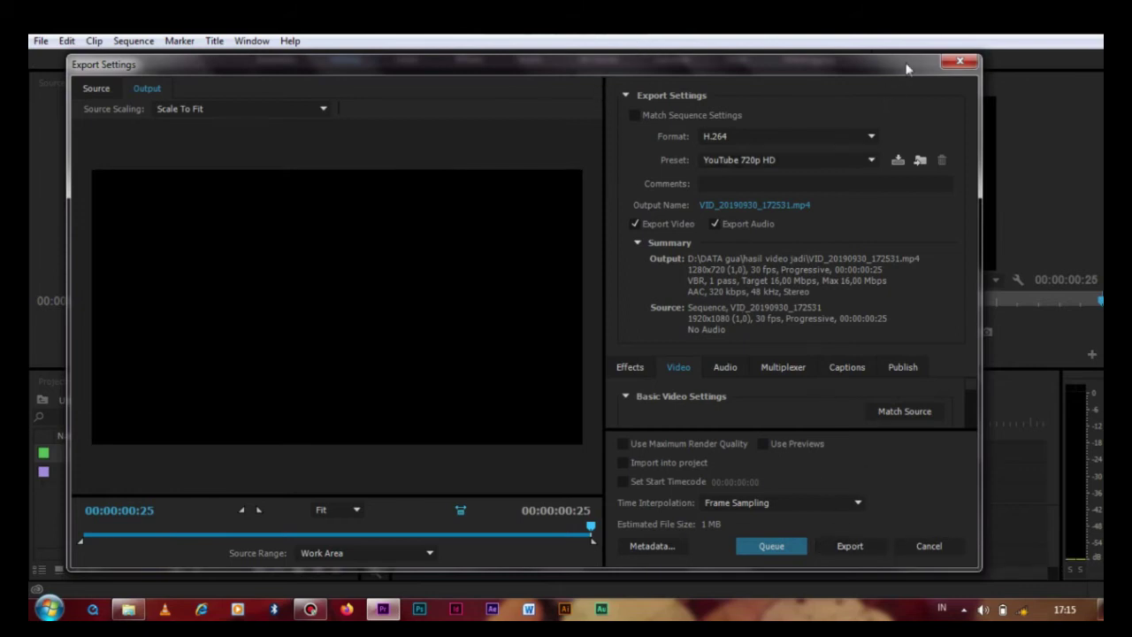
pyautogui.click(954, 64)
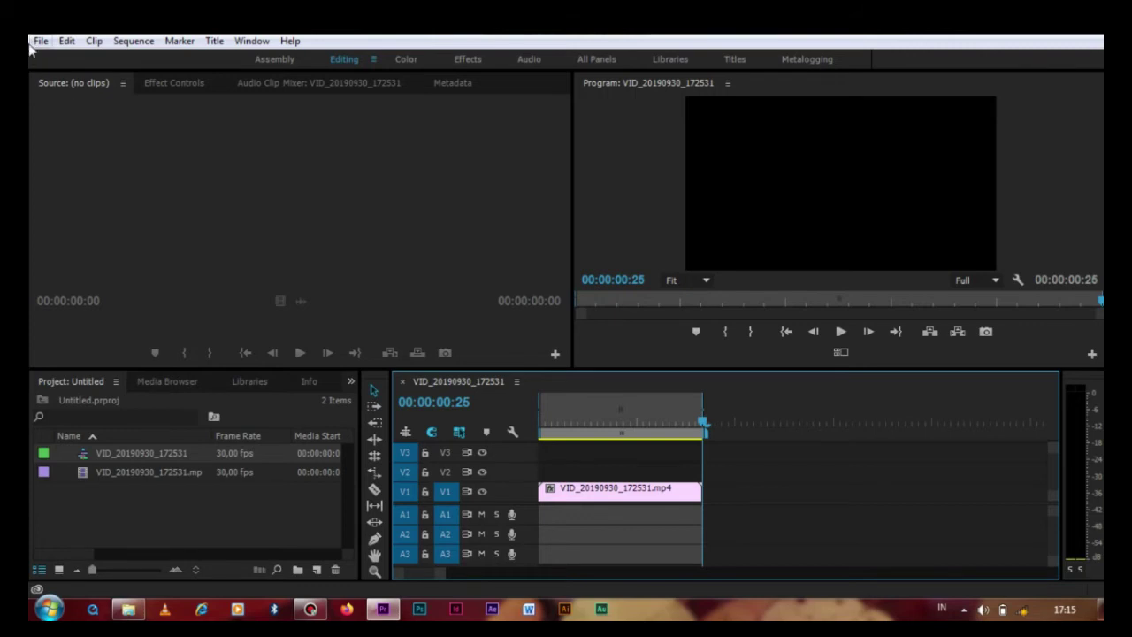
# - In General Project Settings, try GPU Acceleration (OpenCL), then set Mercury Playback Engine Software Only and confirm
pyautogui.click(38, 42)
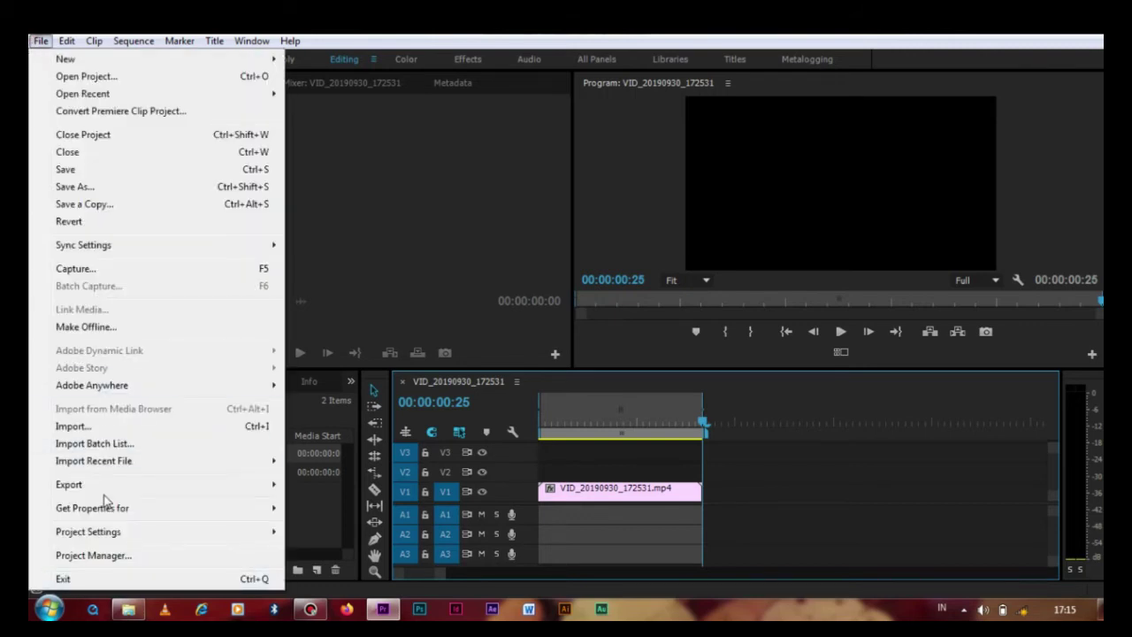
pyautogui.click(738, 466)
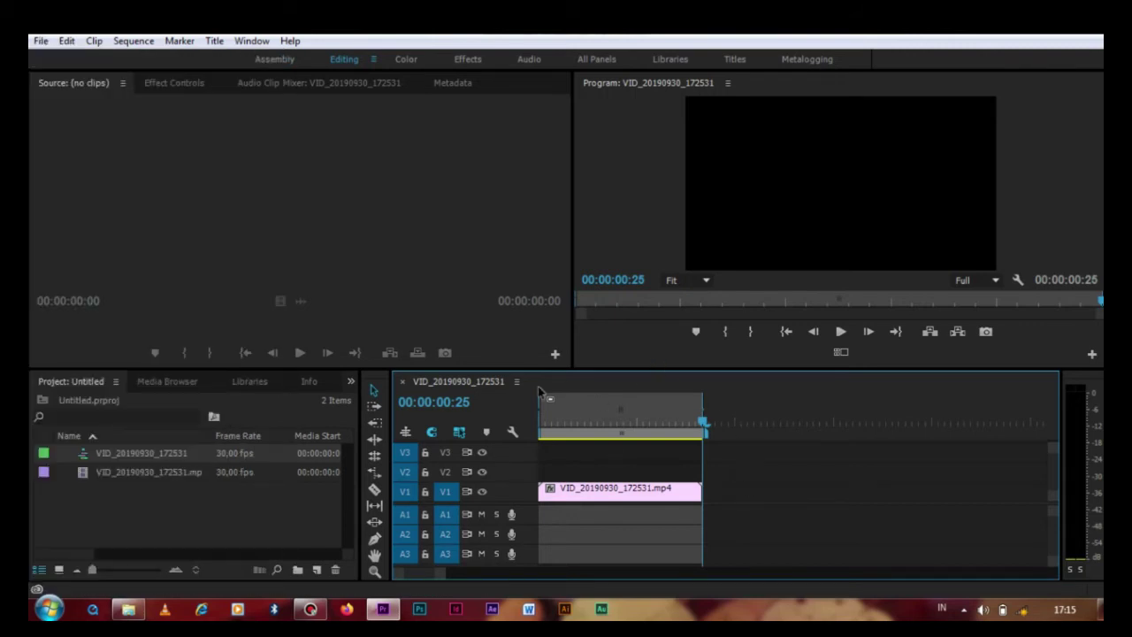
pyautogui.click(40, 40)
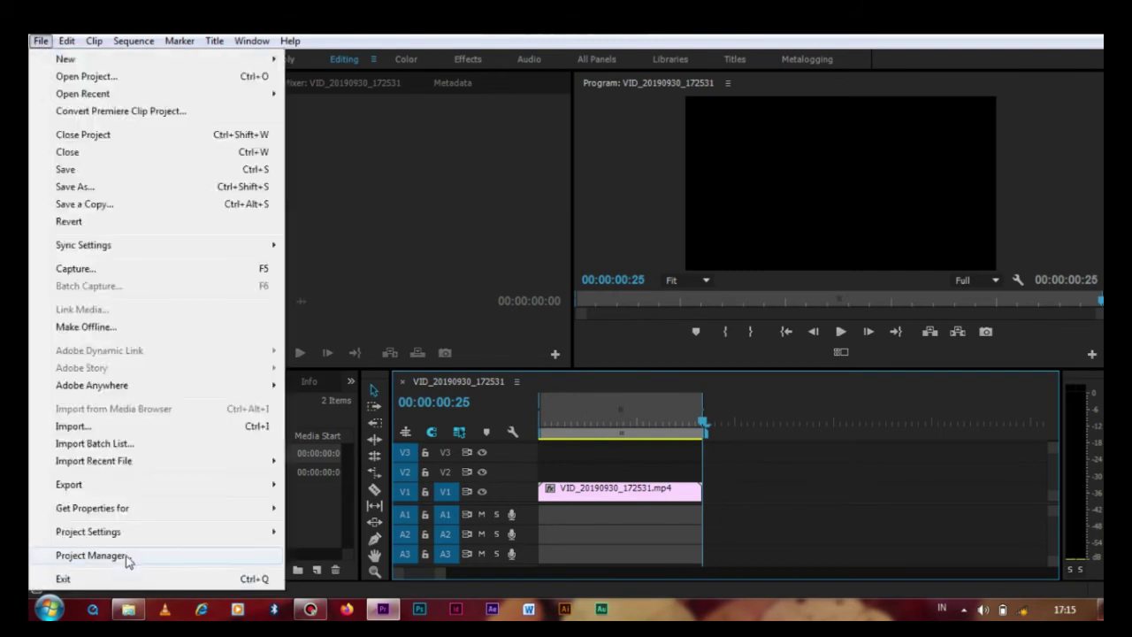
pyautogui.moveTo(127, 532)
pyautogui.click(315, 533)
pyautogui.click(637, 172)
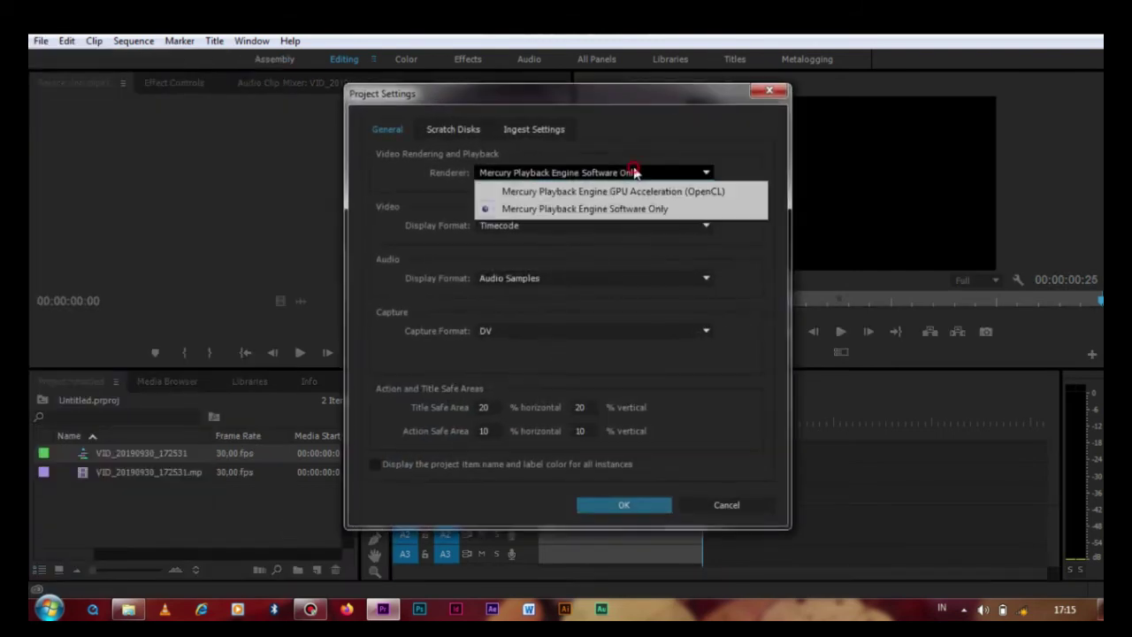
pyautogui.click(635, 172)
pyautogui.click(565, 177)
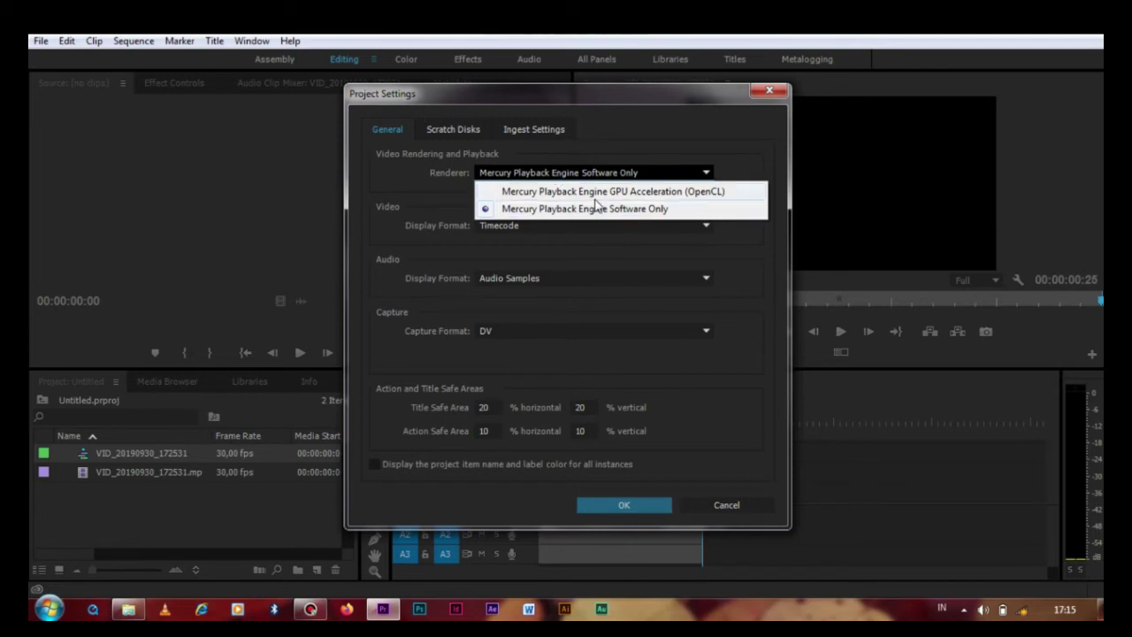
pyautogui.click(591, 191)
pyautogui.click(587, 176)
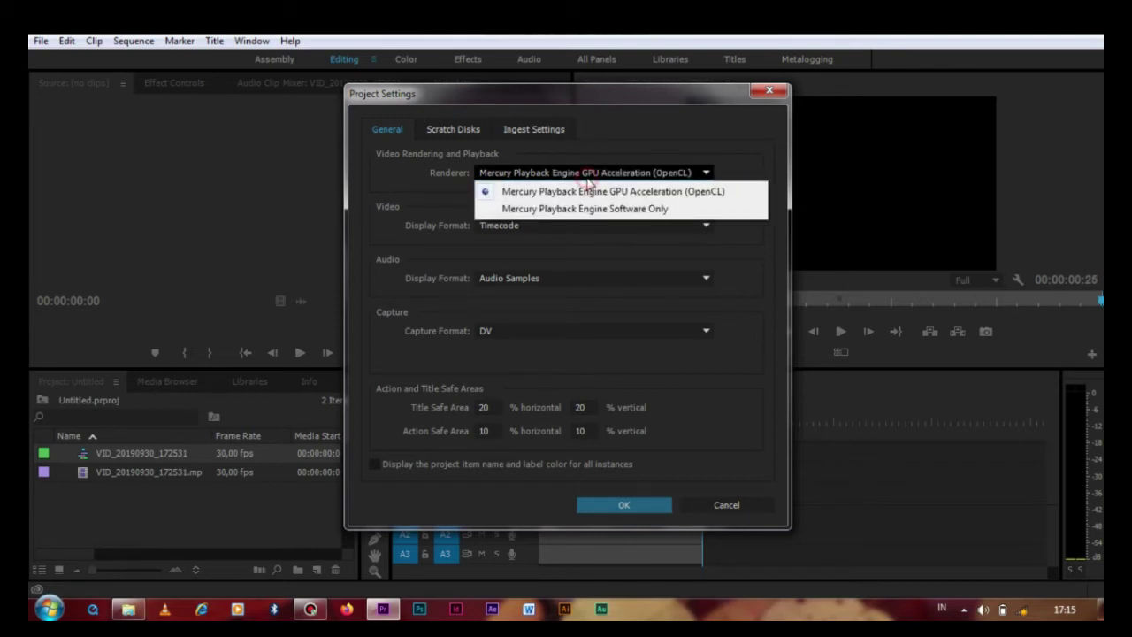
pyautogui.click(547, 210)
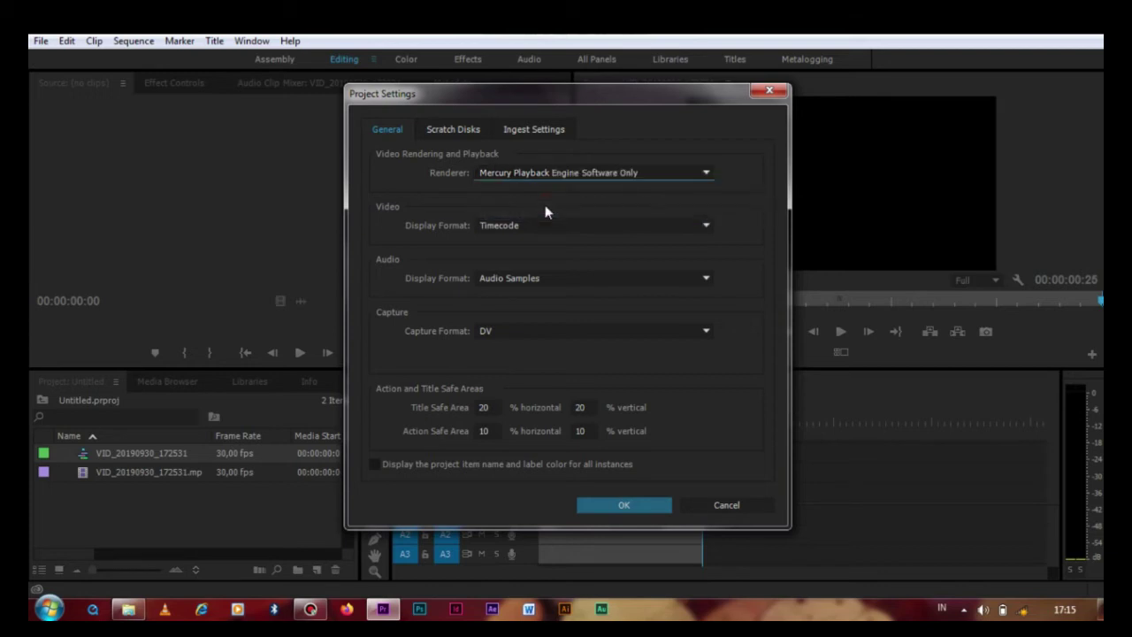
pyautogui.click(612, 504)
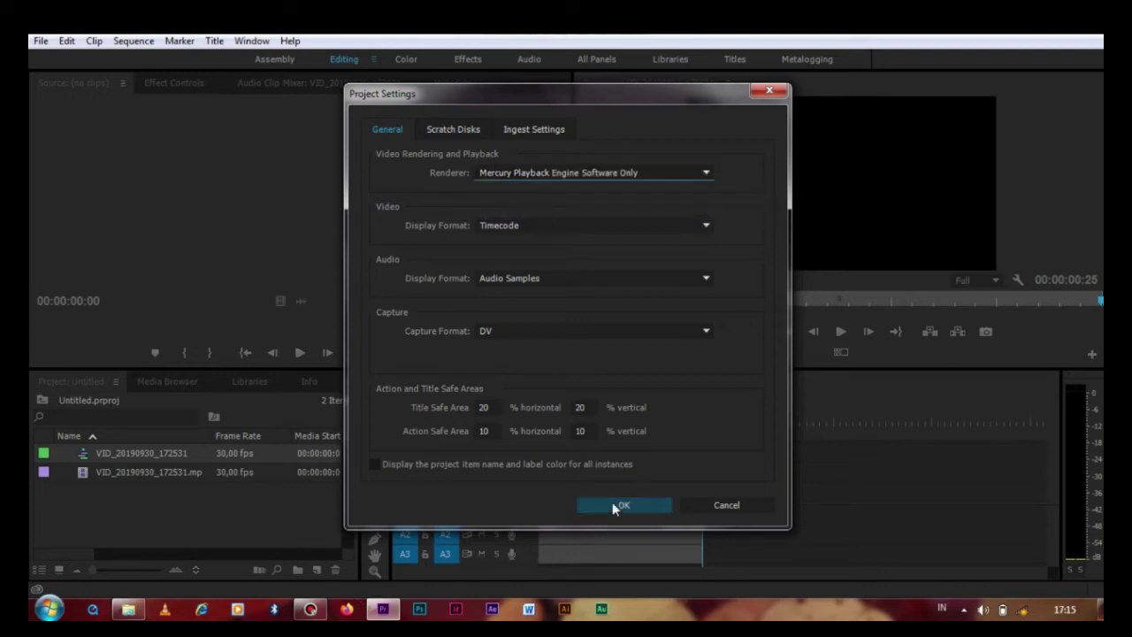
pyautogui.click(39, 41)
pyautogui.moveTo(108, 488)
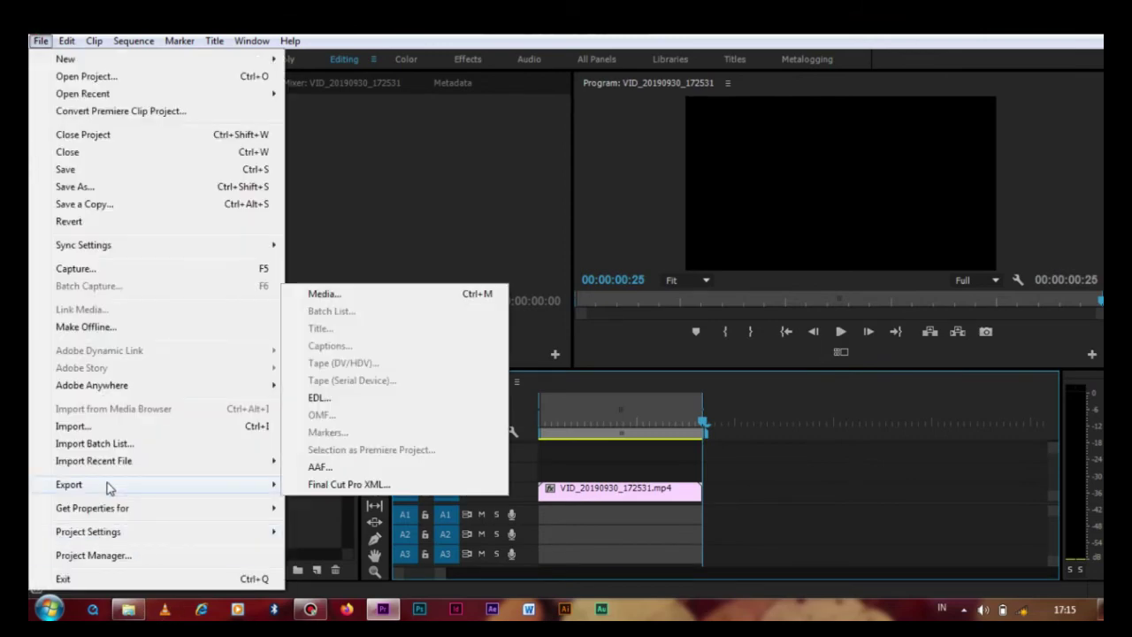
pyautogui.click(435, 292)
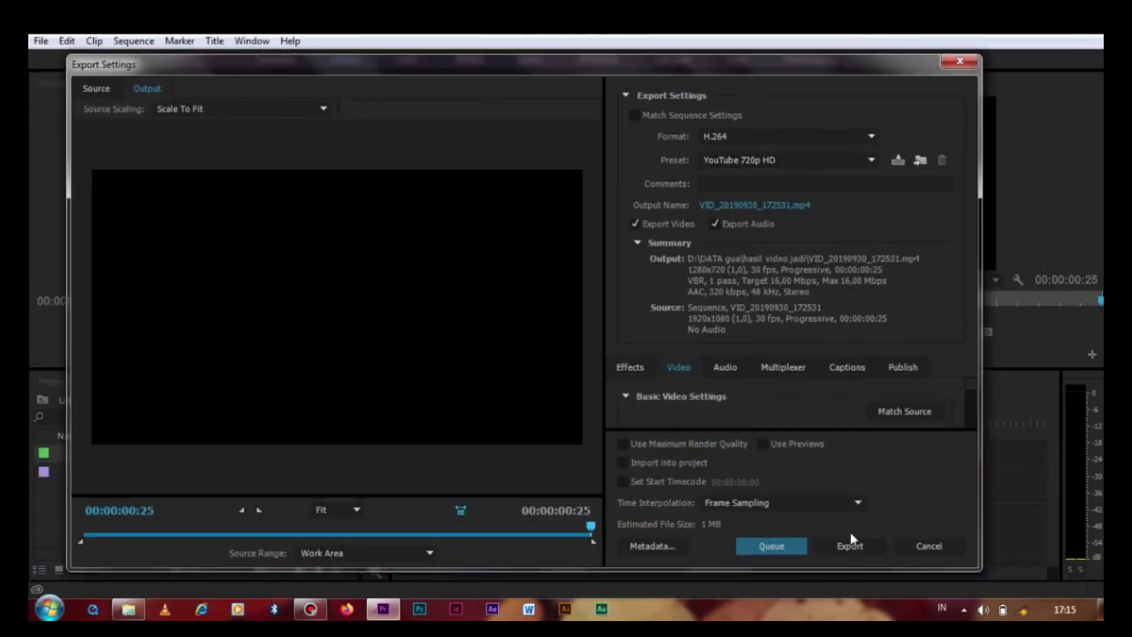
pyautogui.click(959, 61)
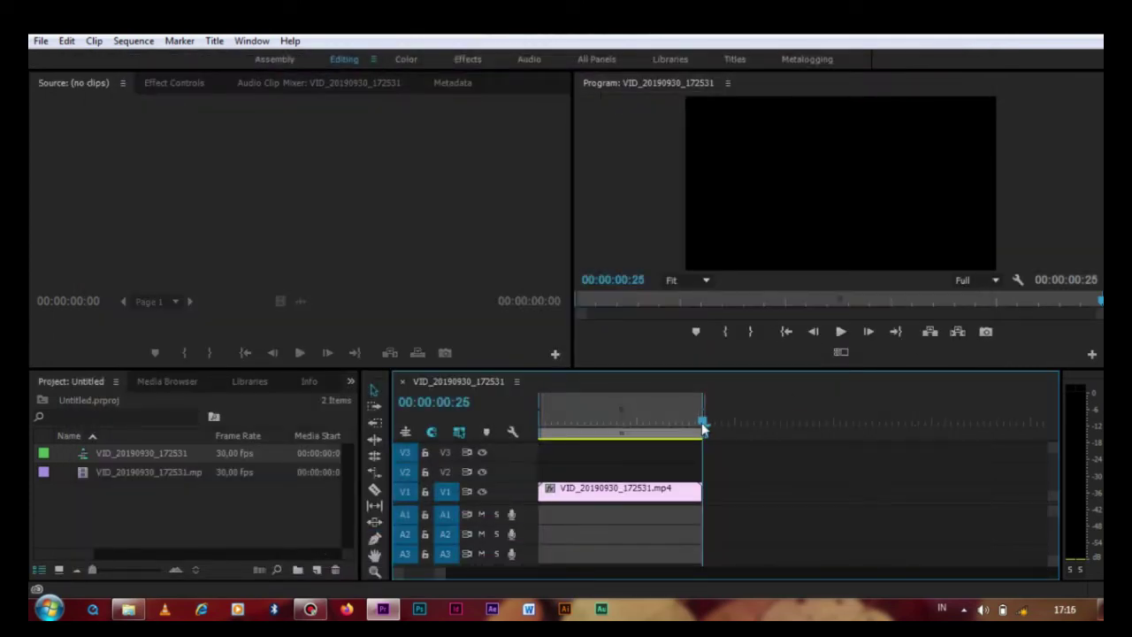
pyautogui.moveTo(702, 422)
pyautogui.mouseDown()
pyautogui.moveTo(550, 421)
pyautogui.moveTo(705, 422)
pyautogui.mouseUp()
pyautogui.hotkey('ctrl', 'm')
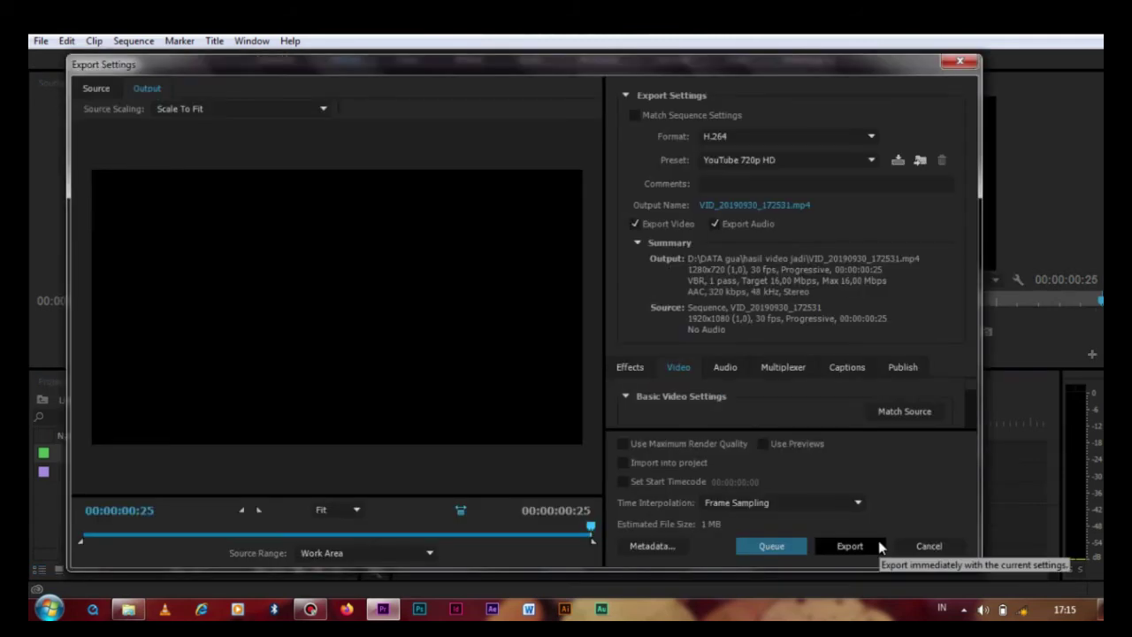
pyautogui.click(853, 540)
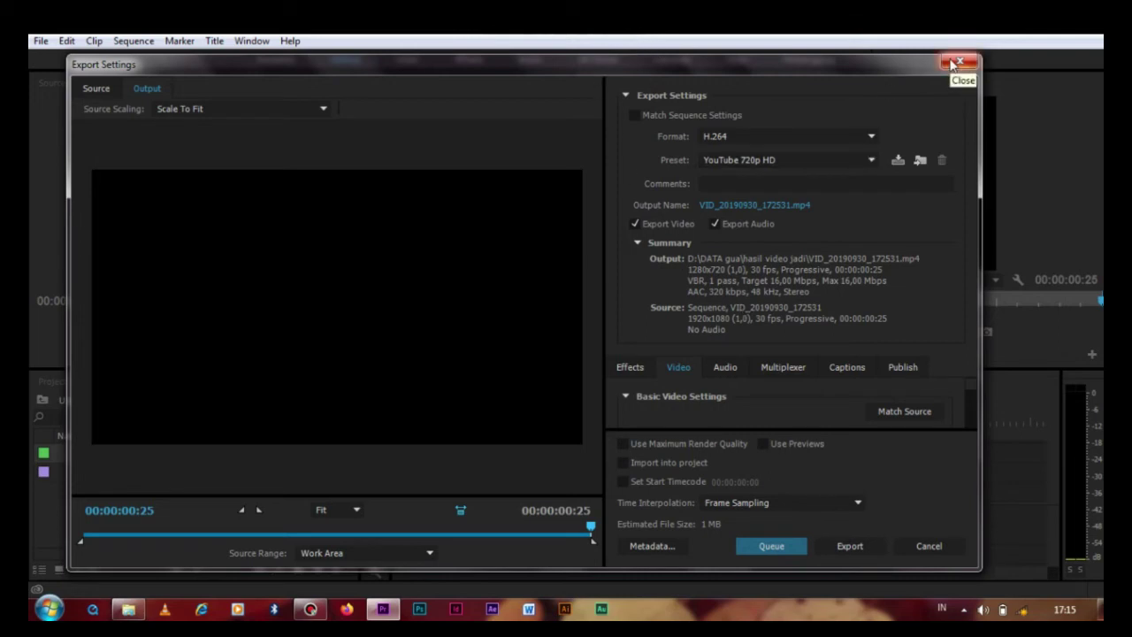
pyautogui.click(952, 62)
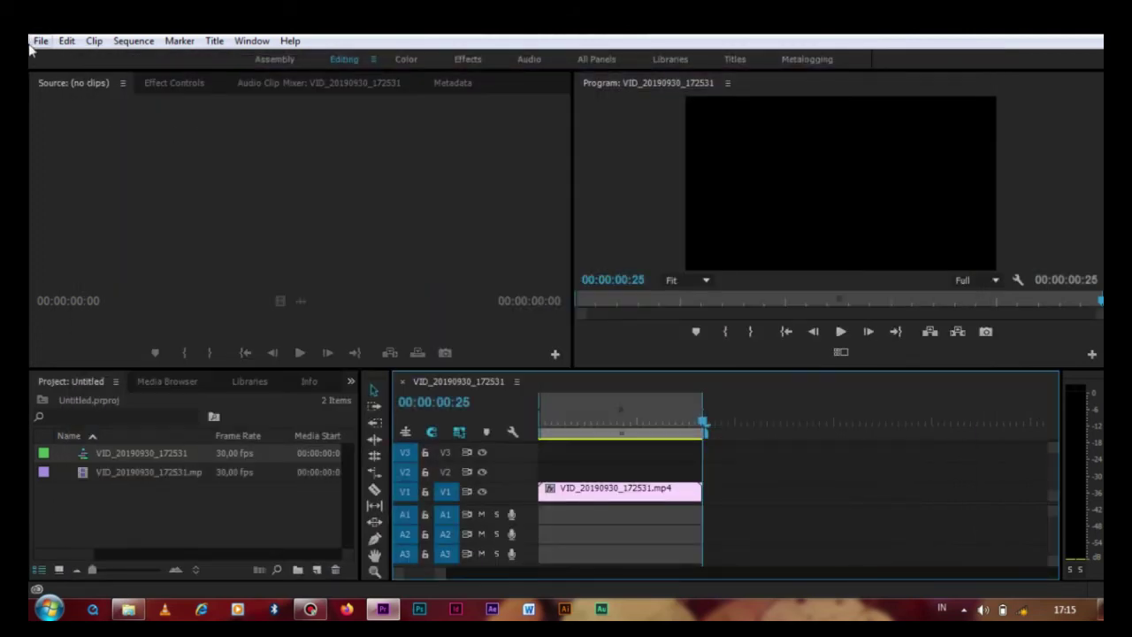
# - Switch the General Project Settings renderer to GPU (OpenCL), back to Software Only, and apply with OK
pyautogui.click(35, 42)
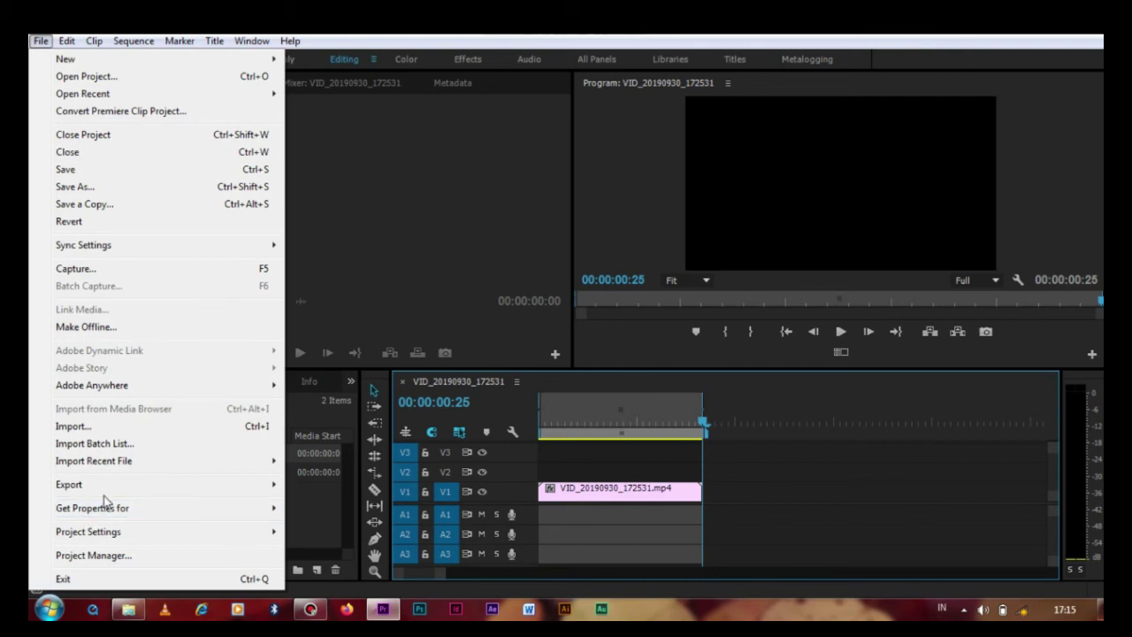
pyautogui.click(599, 399)
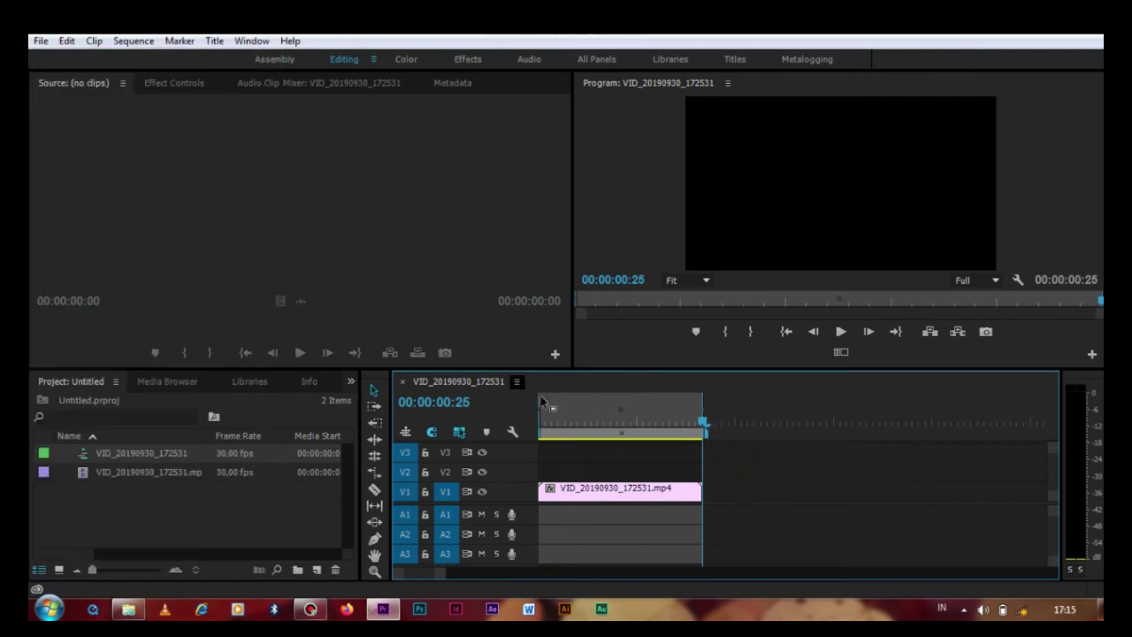
pyautogui.click(39, 41)
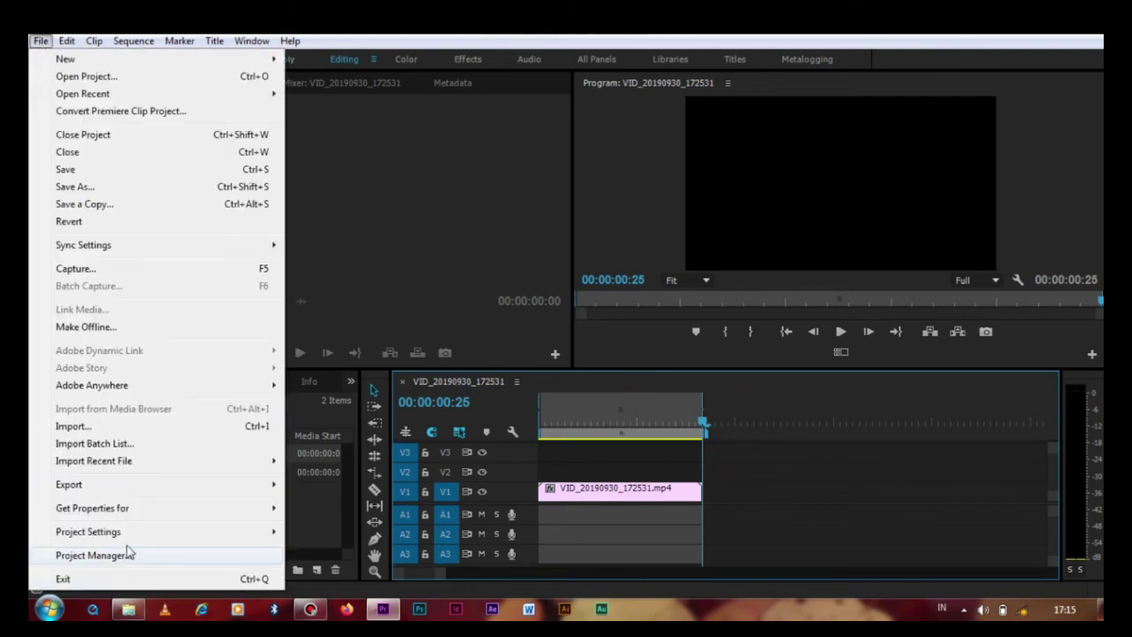
pyautogui.moveTo(132, 533)
pyautogui.click(326, 532)
pyautogui.click(566, 173)
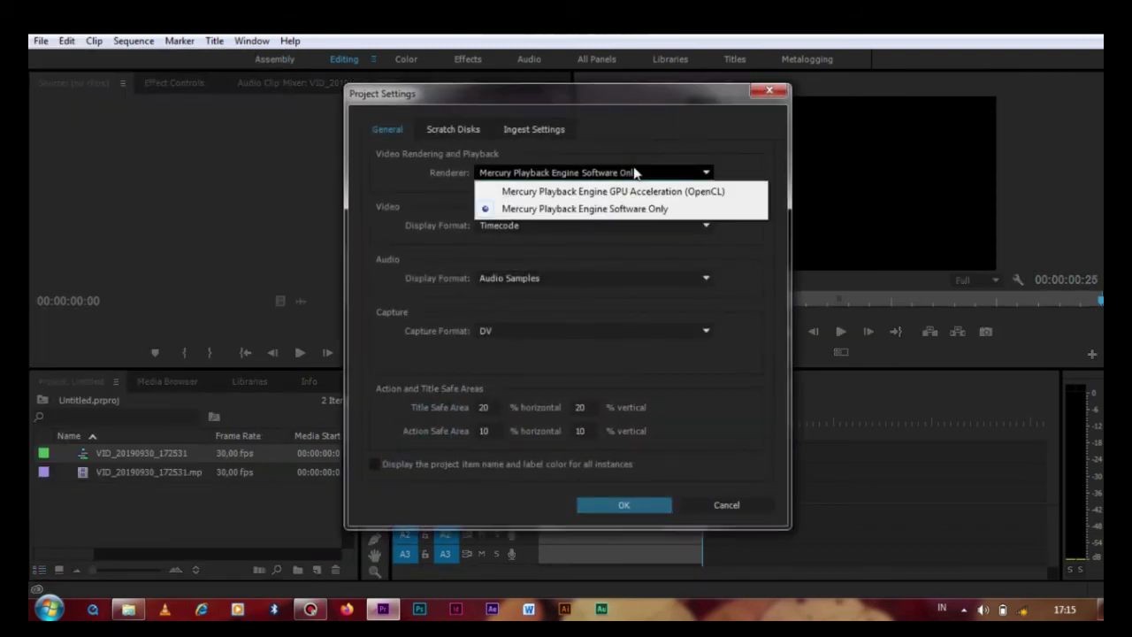
pyautogui.click(566, 187)
pyautogui.click(567, 175)
pyautogui.click(592, 191)
pyautogui.click(588, 175)
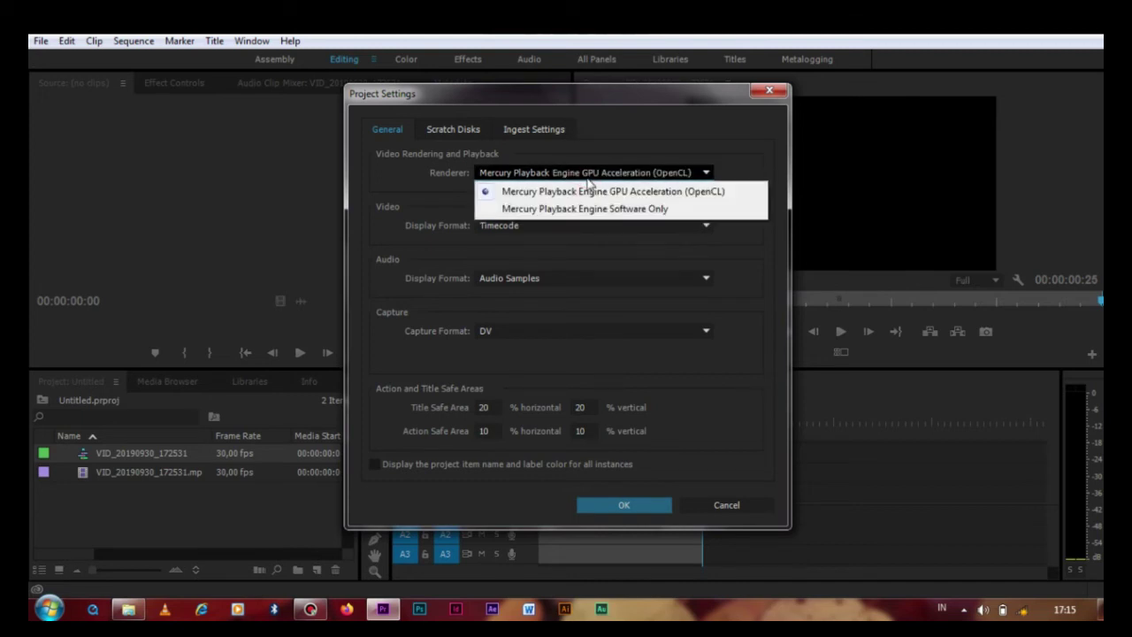
pyautogui.click(546, 209)
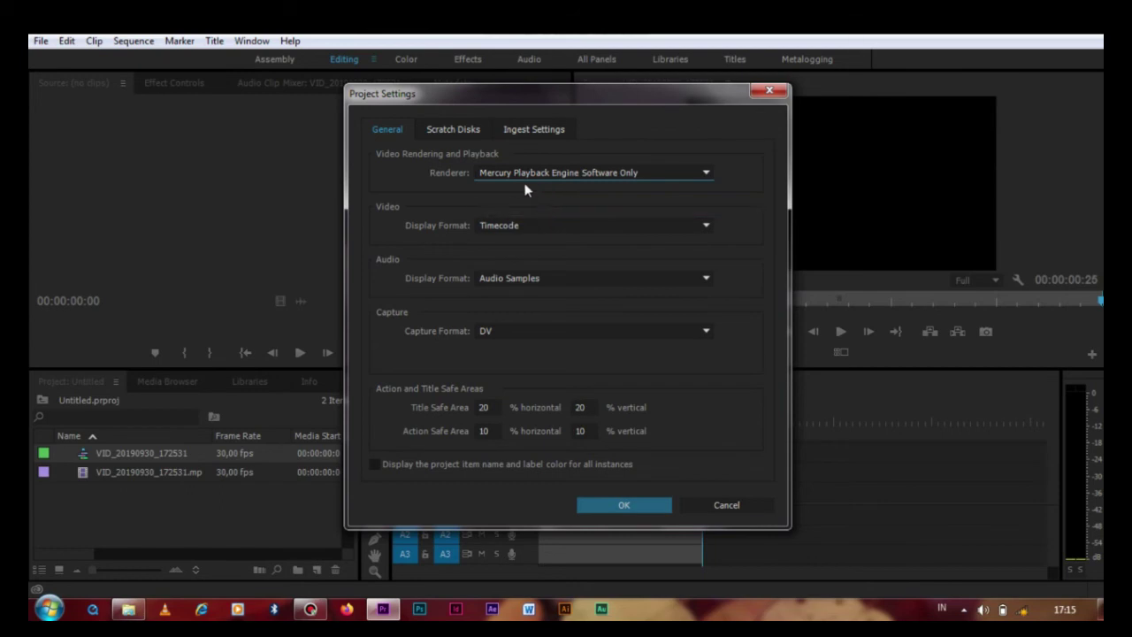
pyautogui.click(612, 505)
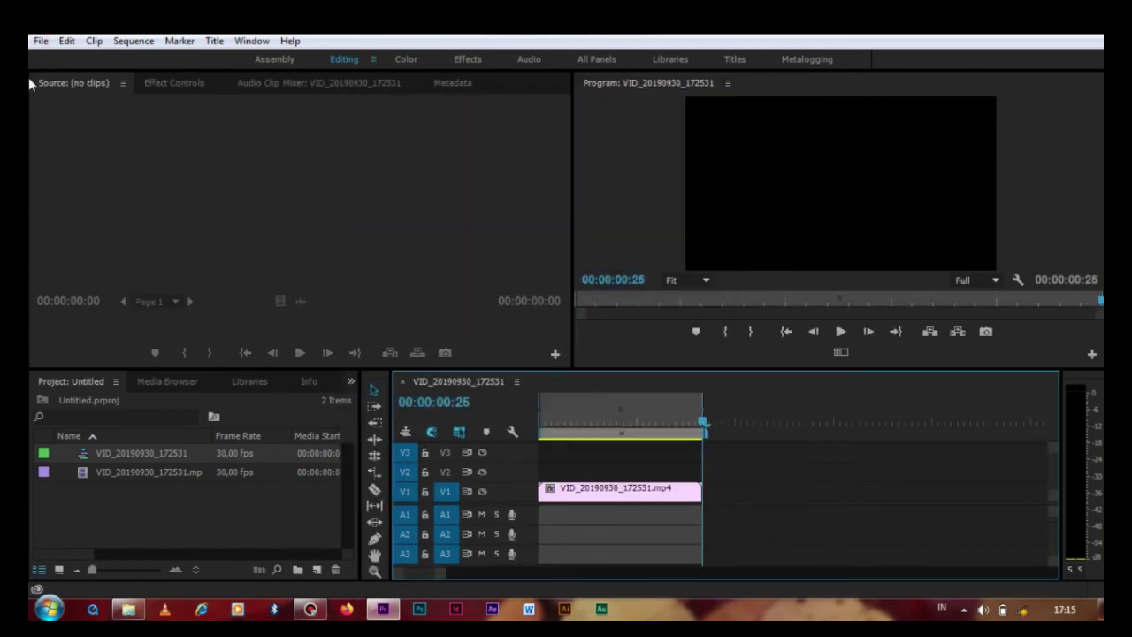
pyautogui.click(41, 41)
pyautogui.moveTo(157, 485)
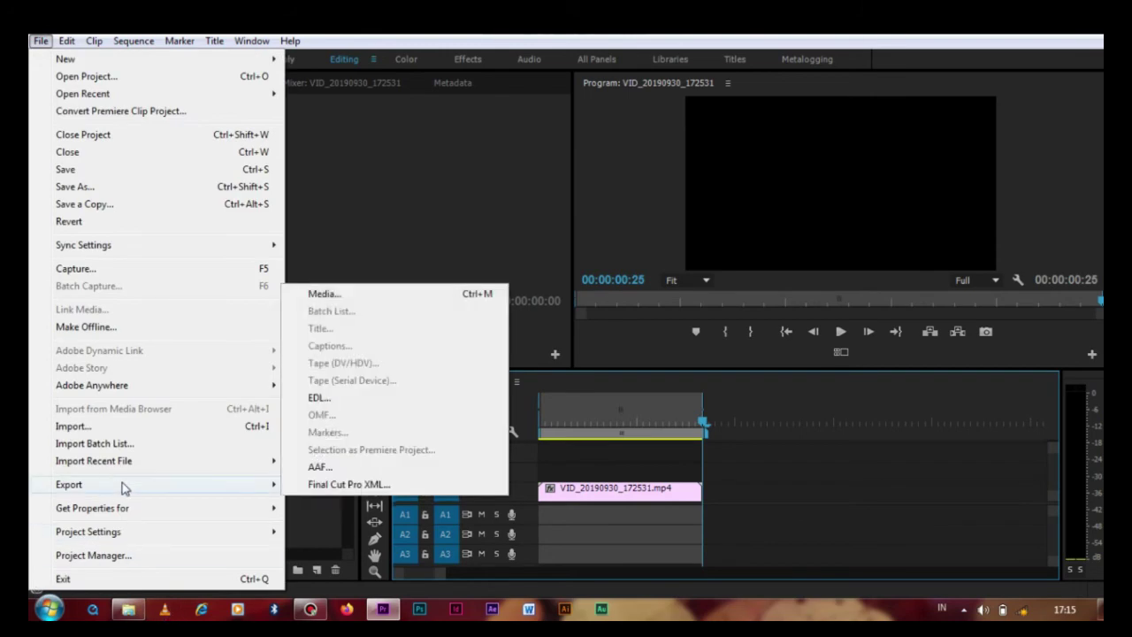
pyautogui.click(429, 292)
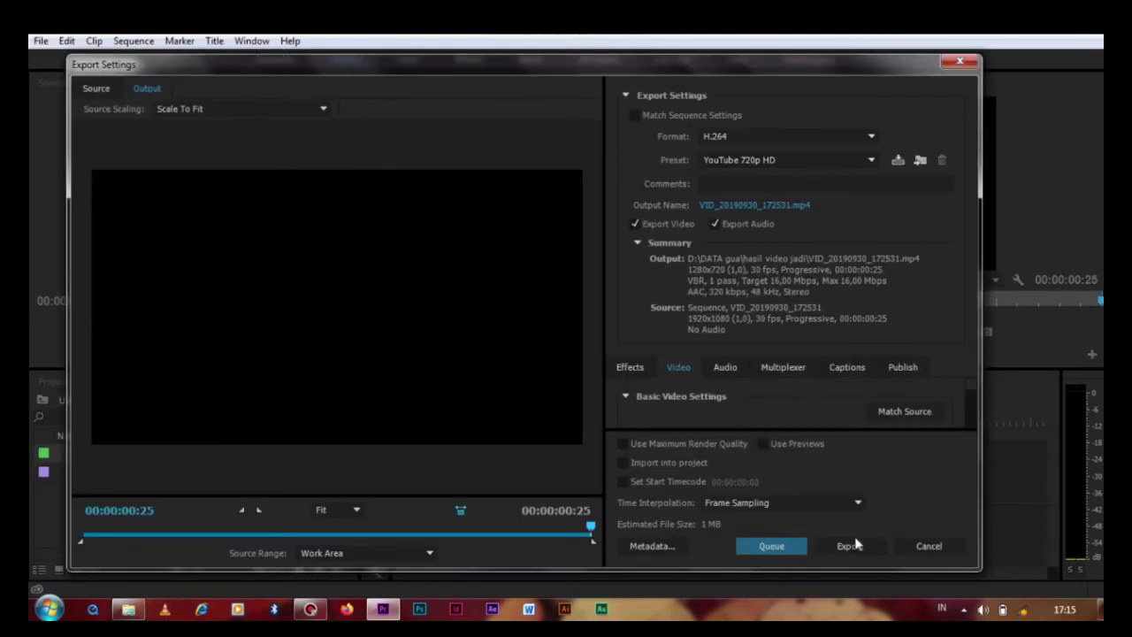
pyautogui.click(952, 68)
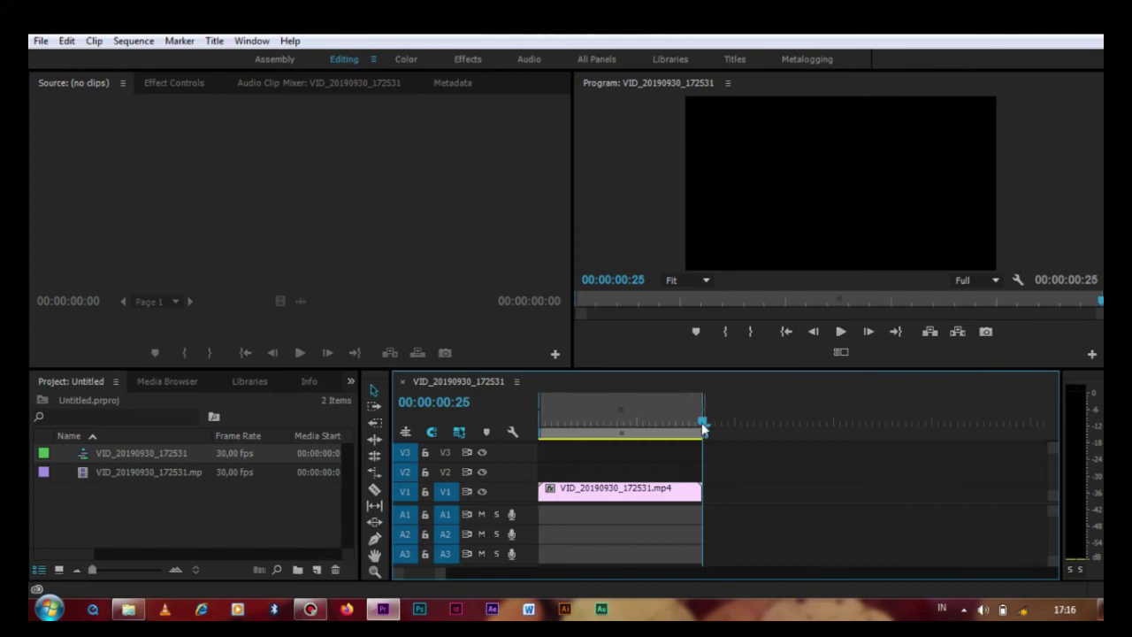
pyautogui.moveTo(702, 423)
pyautogui.mouseDown()
pyautogui.moveTo(611, 422)
pyautogui.moveTo(706, 422)
pyautogui.mouseUp()
pyautogui.click(677, 425)
pyautogui.moveTo(673, 442); pyautogui.dragTo(702, 440)
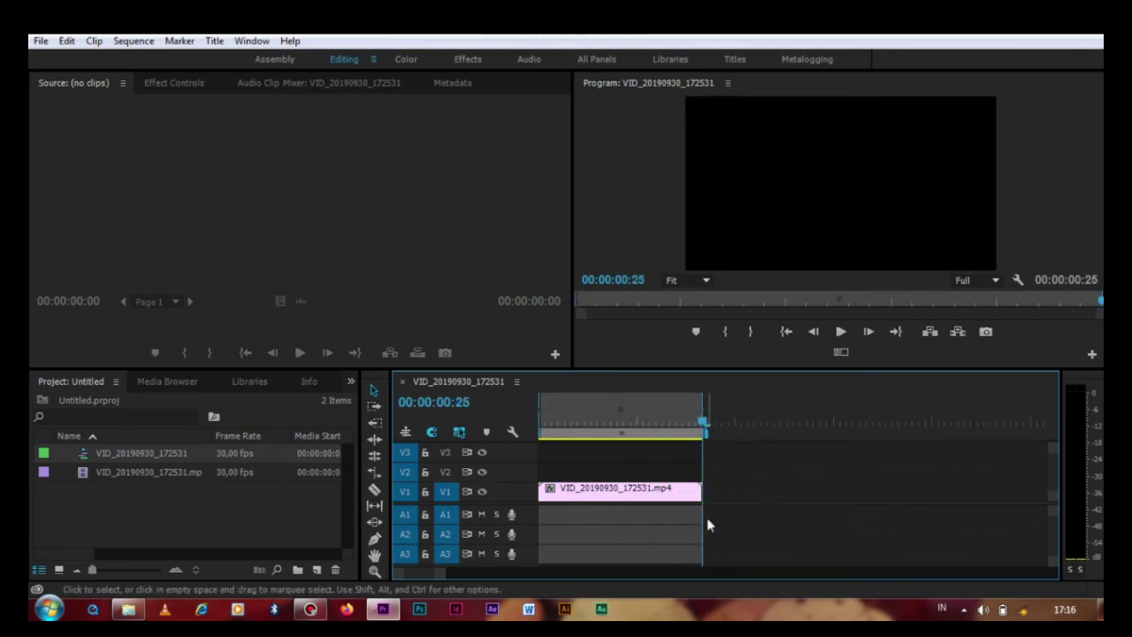
pyautogui.moveTo(708, 423); pyautogui.dragTo(694, 414)
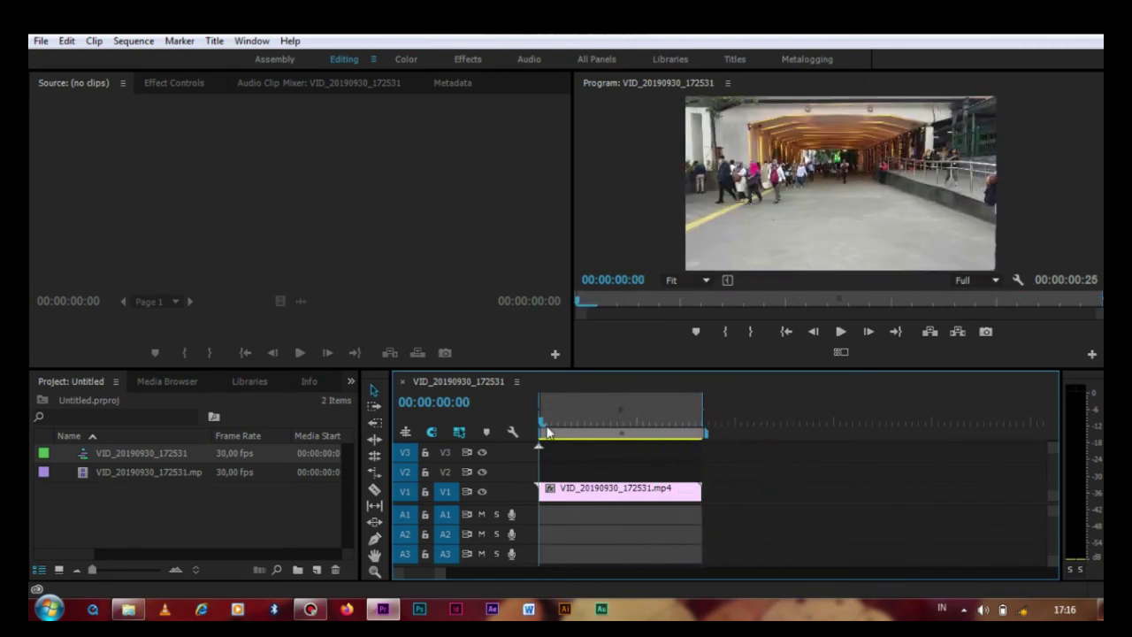